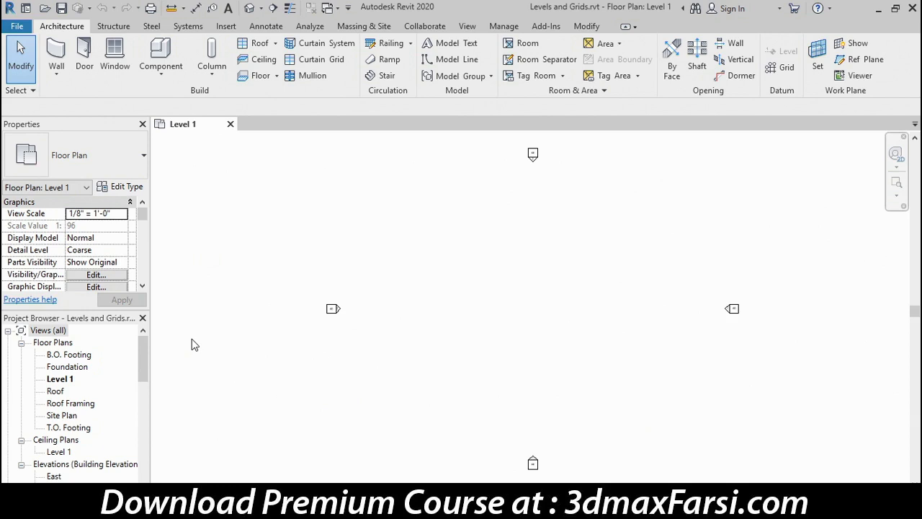
Open the South building elevation and zoom in on the level heads to read their names and elevations
left_click_drag(144, 359, 146, 388)
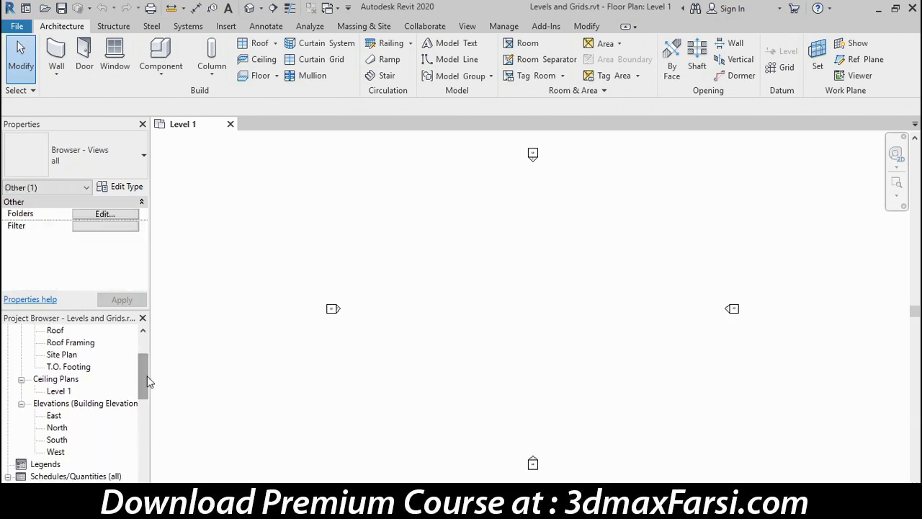
double_click(58, 440)
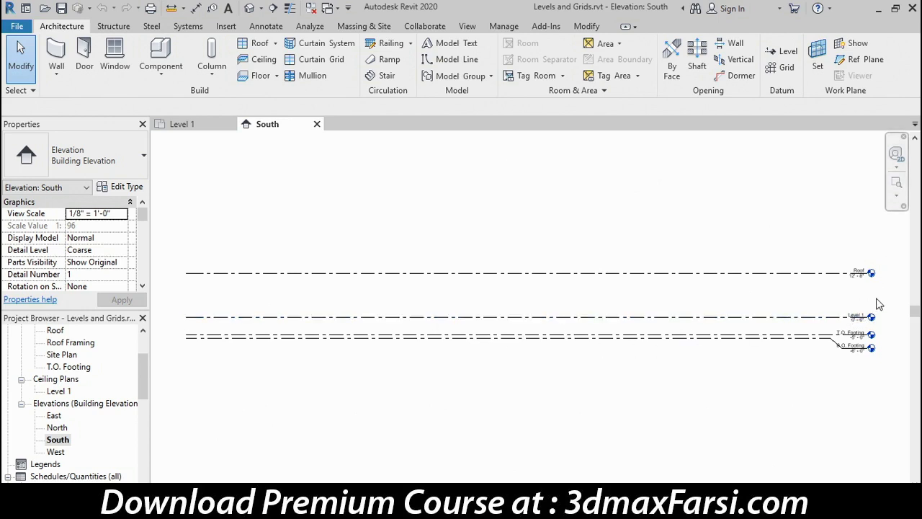
scroll(878, 304, "up", 5)
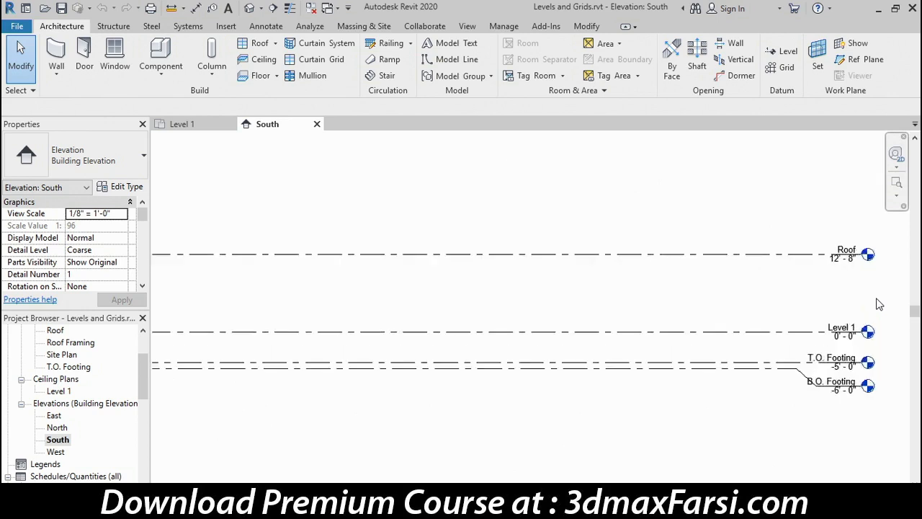
scroll(877, 304, "down", 1)
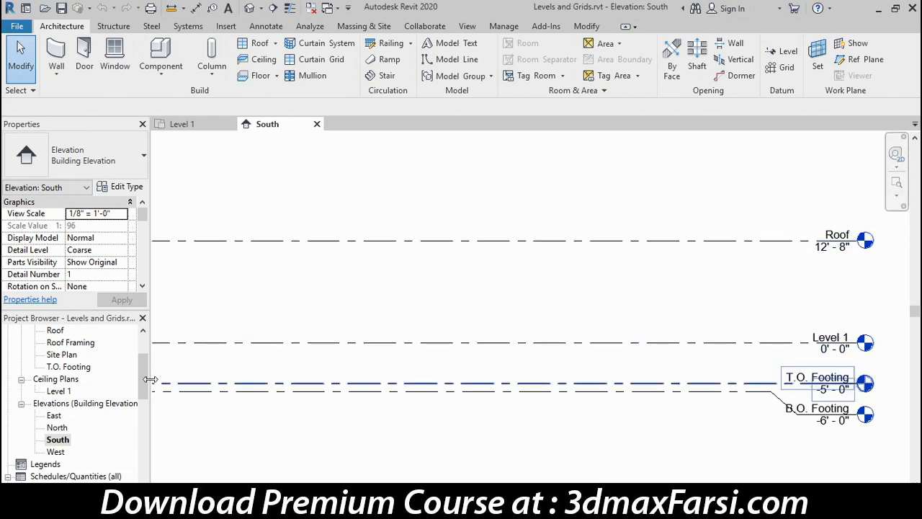
Compare the Level 1, Roof, B.O. Footing and T.O. Footing floor plans with the levels in the South elevation
scroll(140, 367, "up", 3)
left_click(57, 379)
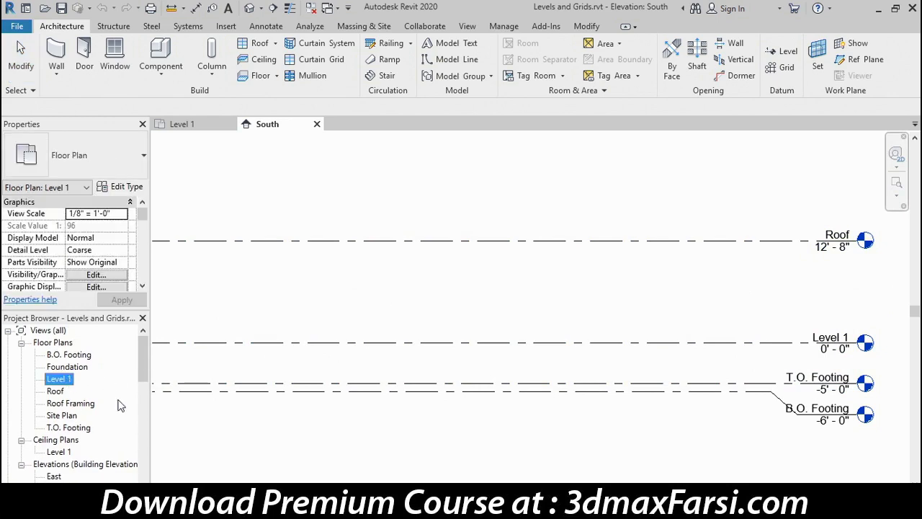
left_click(61, 392)
left_click(80, 355)
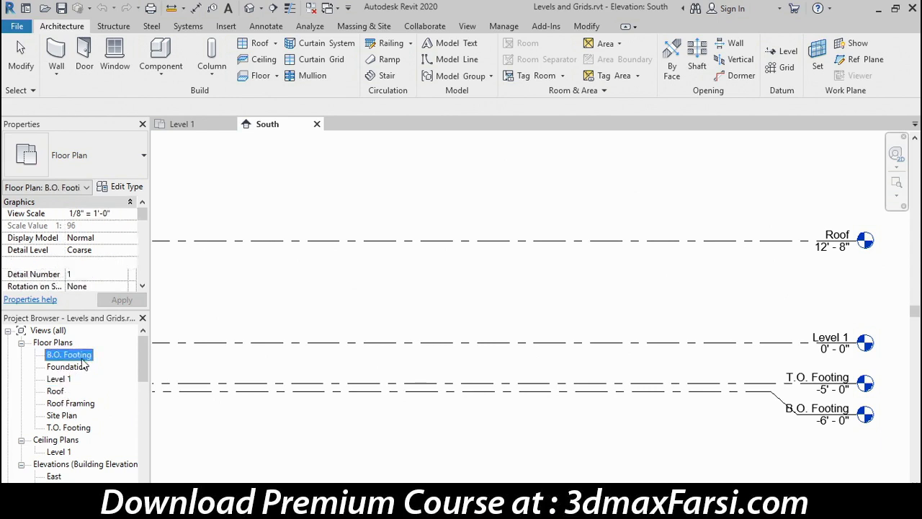
left_click(74, 428)
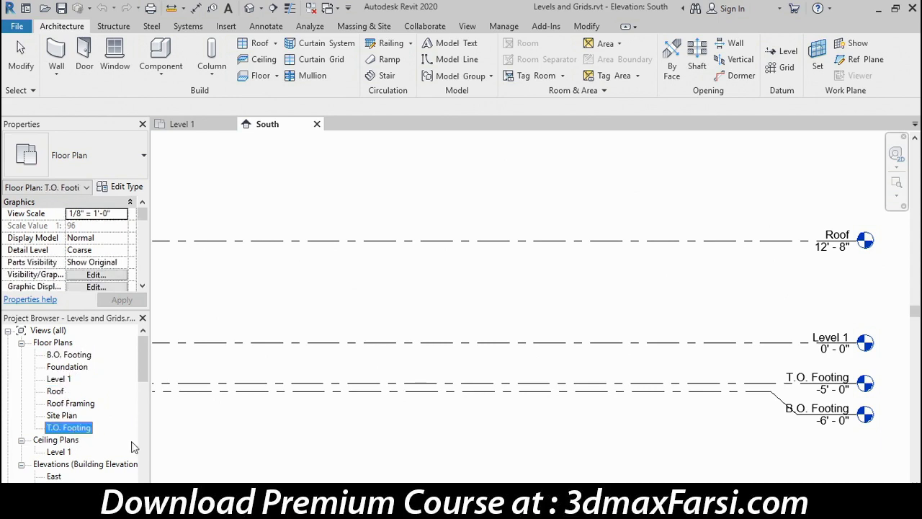
left_click(496, 445)
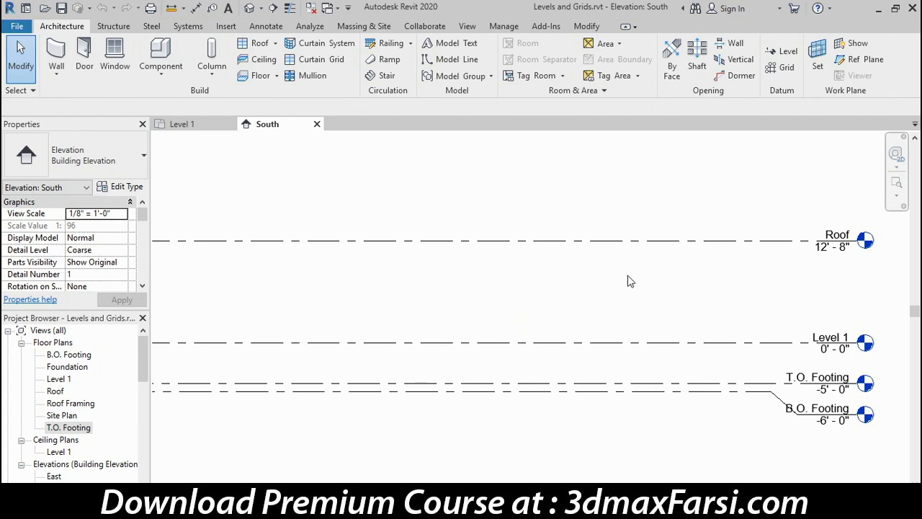
Set the Roof level's elevation to 30'
left_click(709, 242)
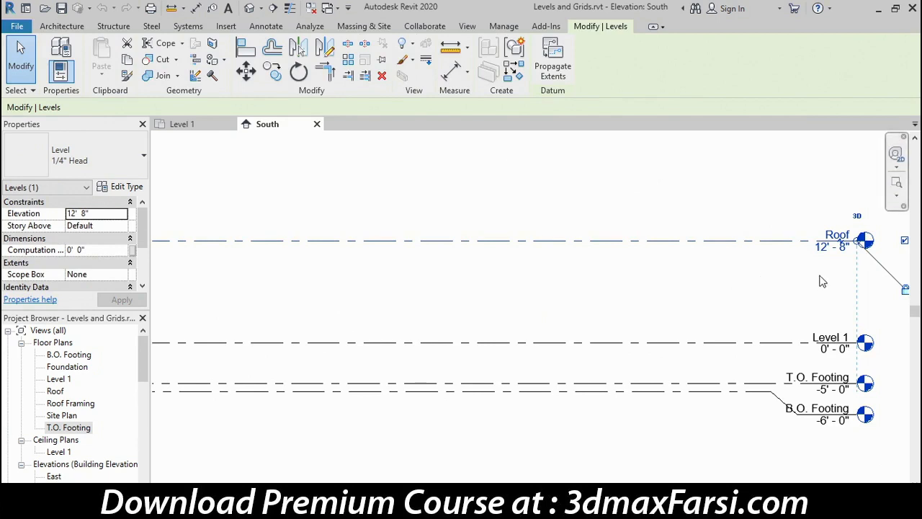
left_click(822, 252)
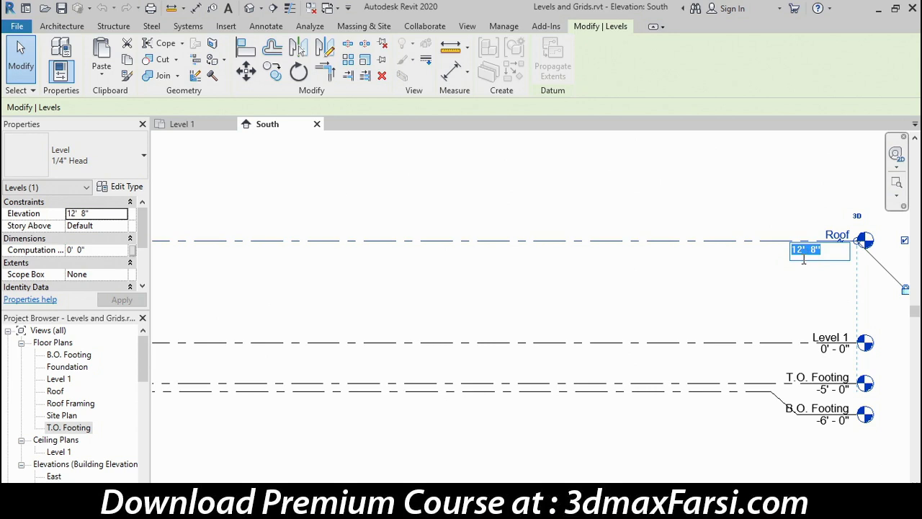
type("30")
key("Return")
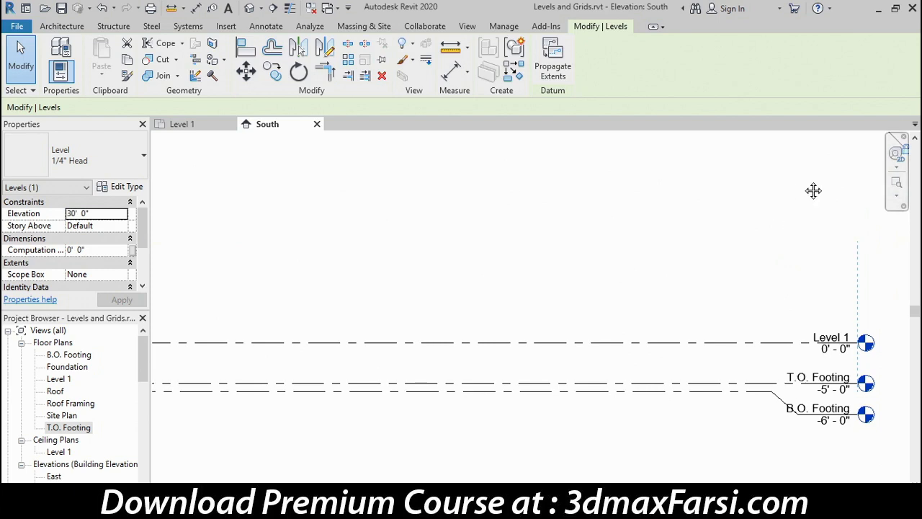
Draw a new level with plan views 14' above Level 1, aligned with both ends of the existing levels
middle_click_drag(813, 190, 777, 244)
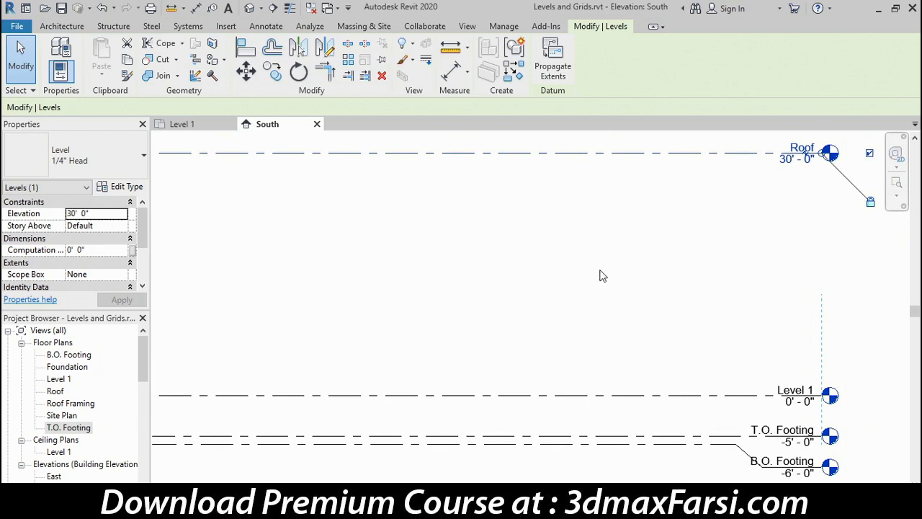
scroll(602, 276, "down", 3)
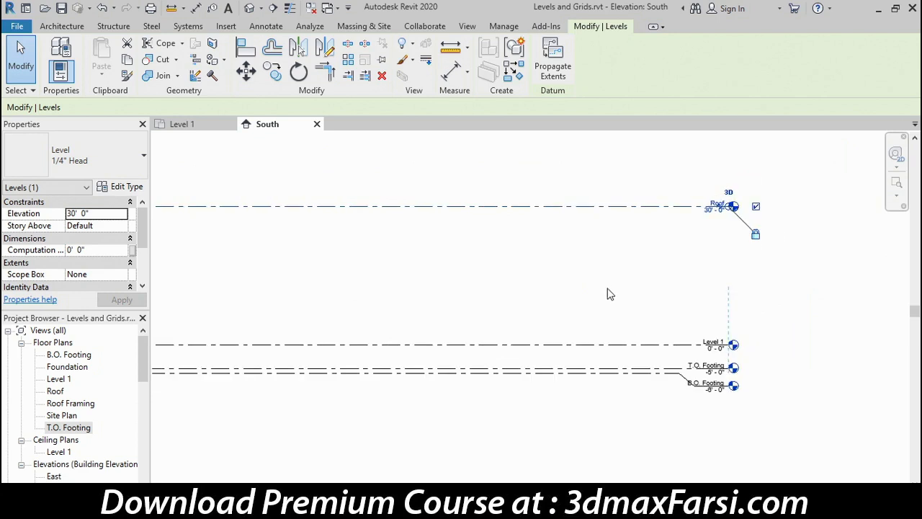
middle_click_drag(594, 306, 724, 338)
scroll(730, 335, "down", 2)
scroll(723, 338, "down", 1)
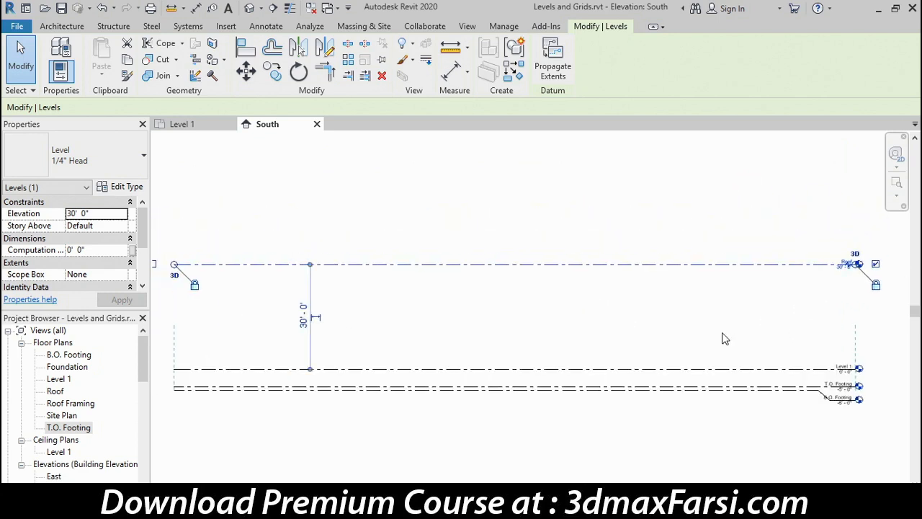
left_click(74, 30)
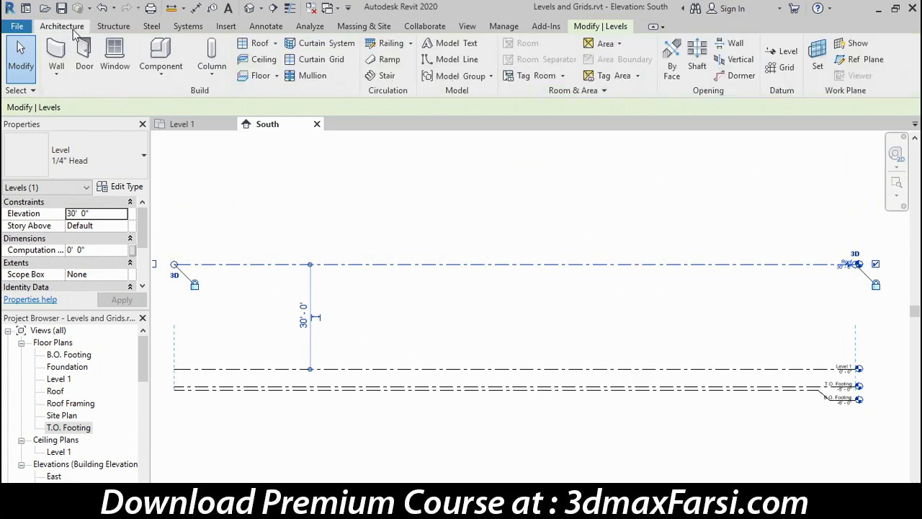
left_click(795, 58)
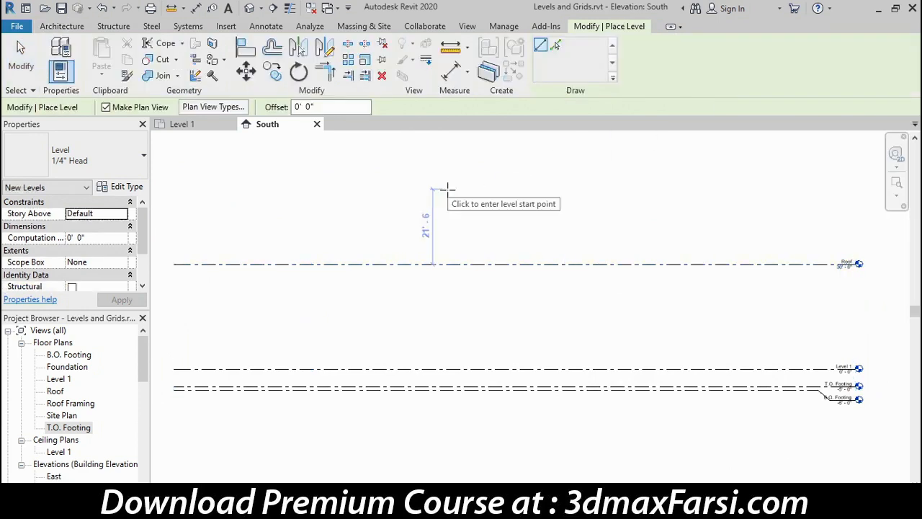
left_click(173, 320)
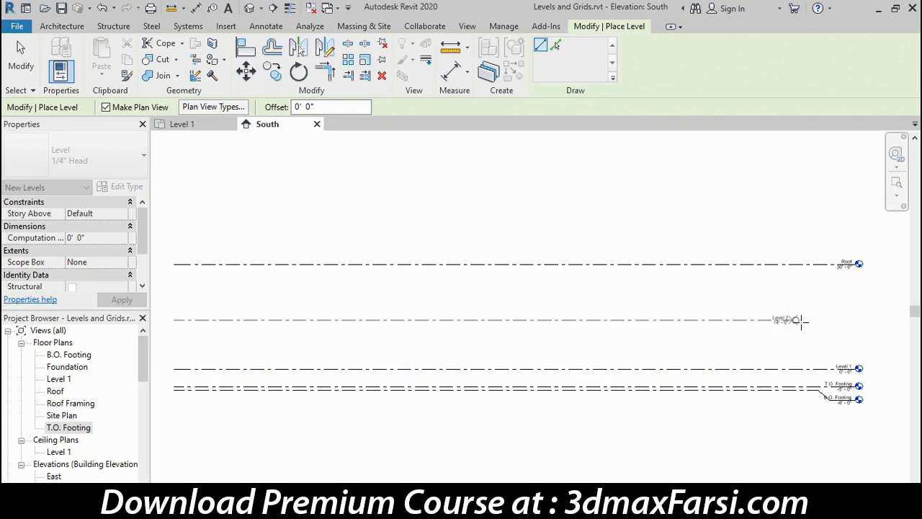
left_click(856, 320)
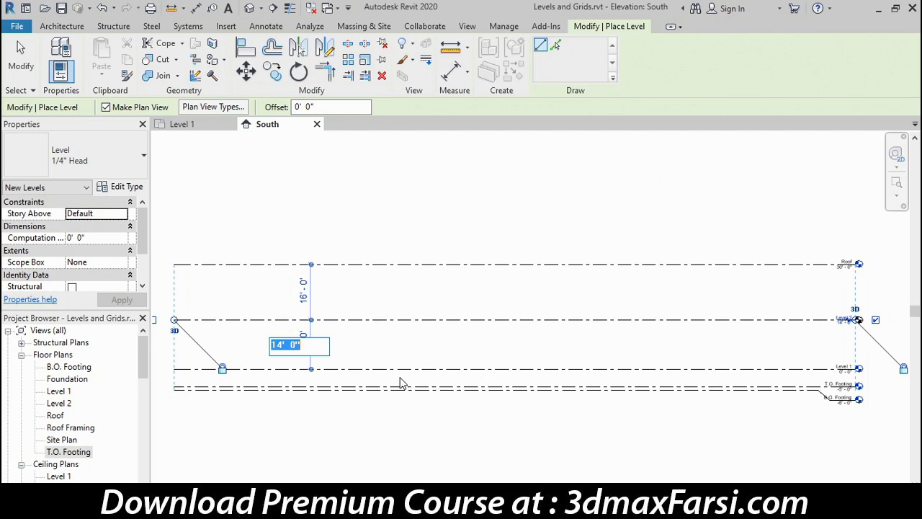
Set the new level's height above Level 1 to 16' and finish placing levels
type("16")
key("Return")
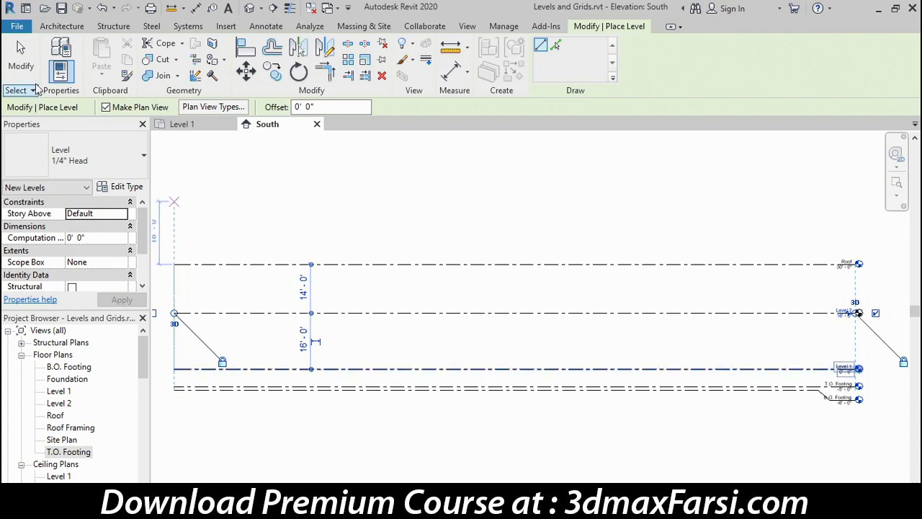
left_click(21, 58)
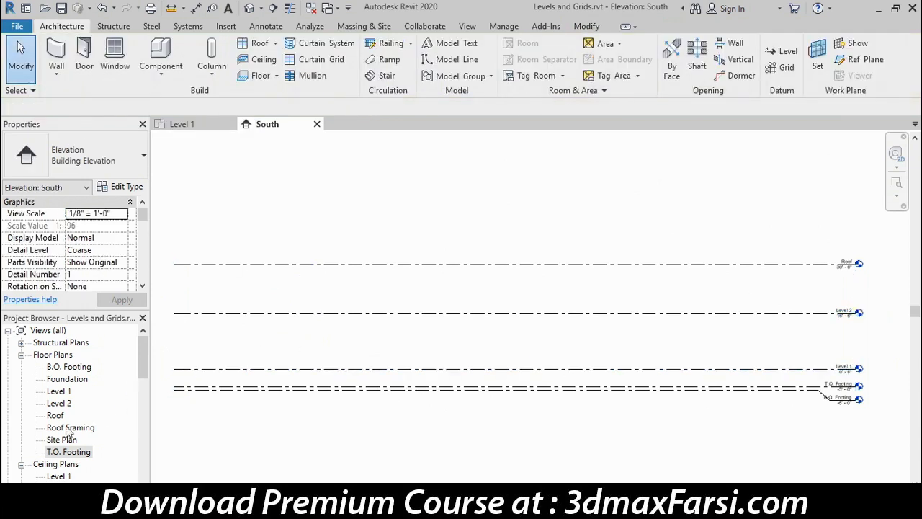
Check the project's ceiling plans and floor plans for the views generated for Level 2
left_click_drag(144, 362, 145, 372)
left_click(60, 429)
left_click(58, 453)
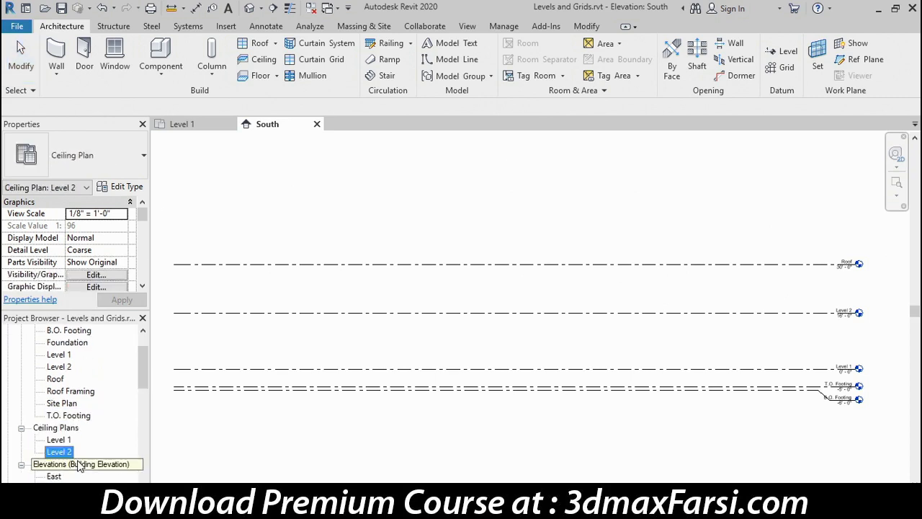
left_click(61, 367)
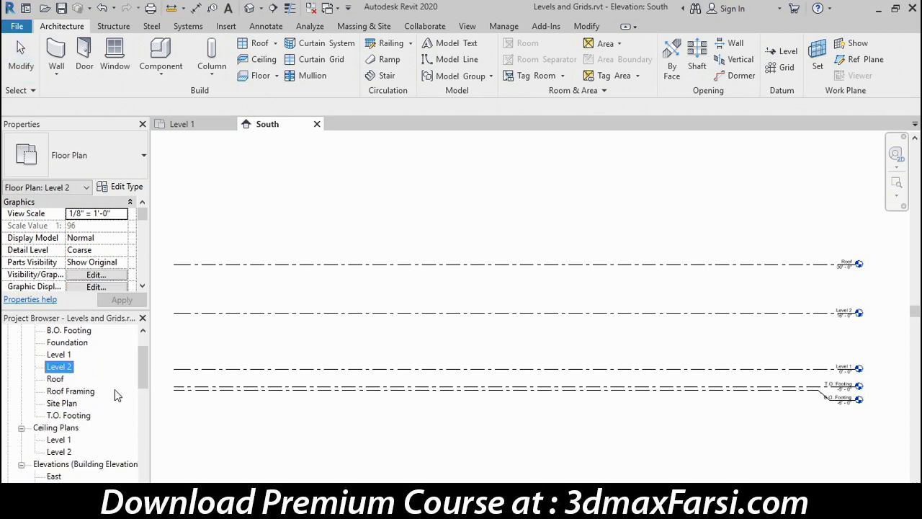
Delete the Level 2 structural plan view from the project
scroll(144, 360, "up", 1)
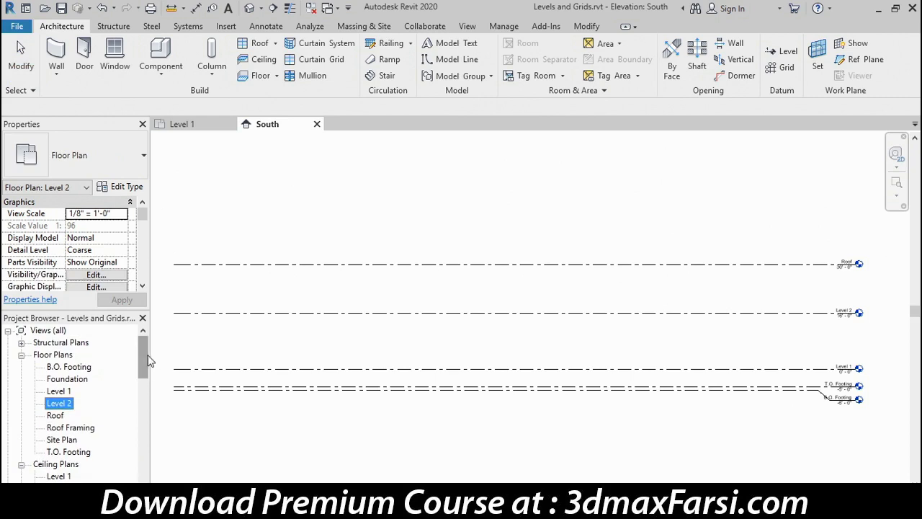
left_click(60, 342)
left_click(22, 343)
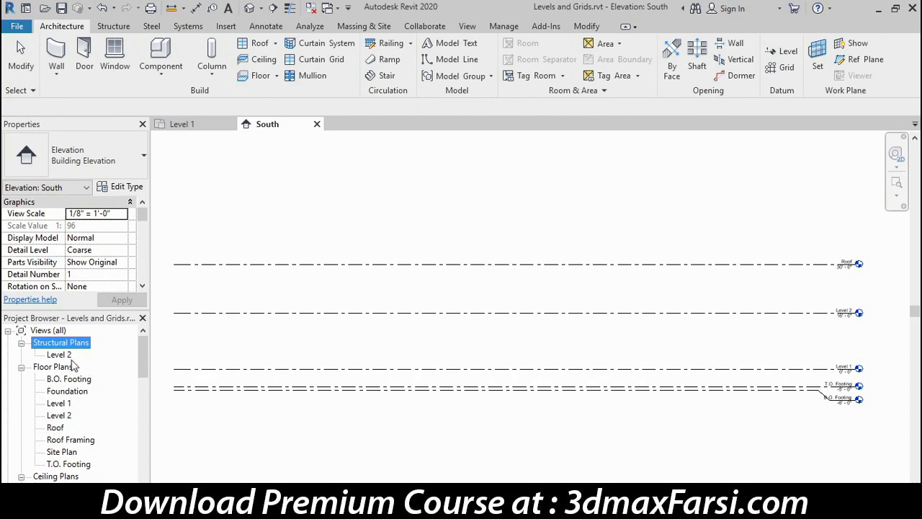
key("Down")
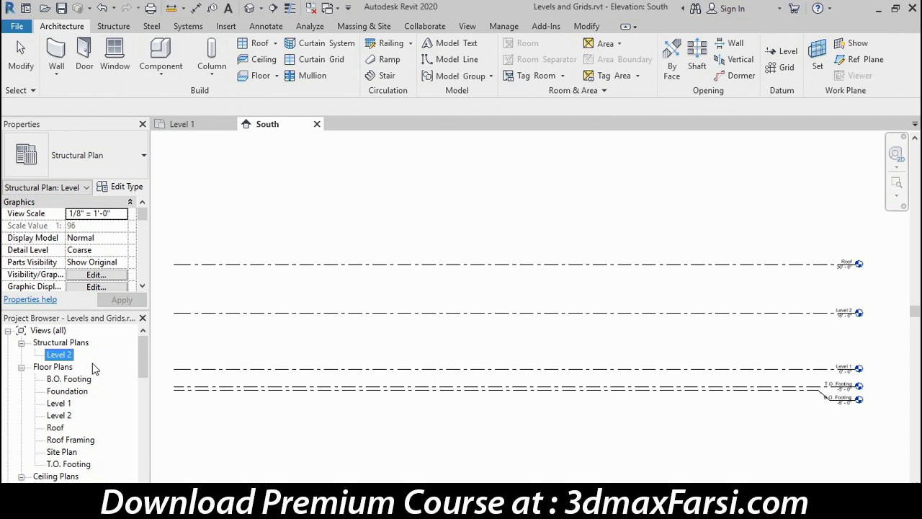
key("Delete")
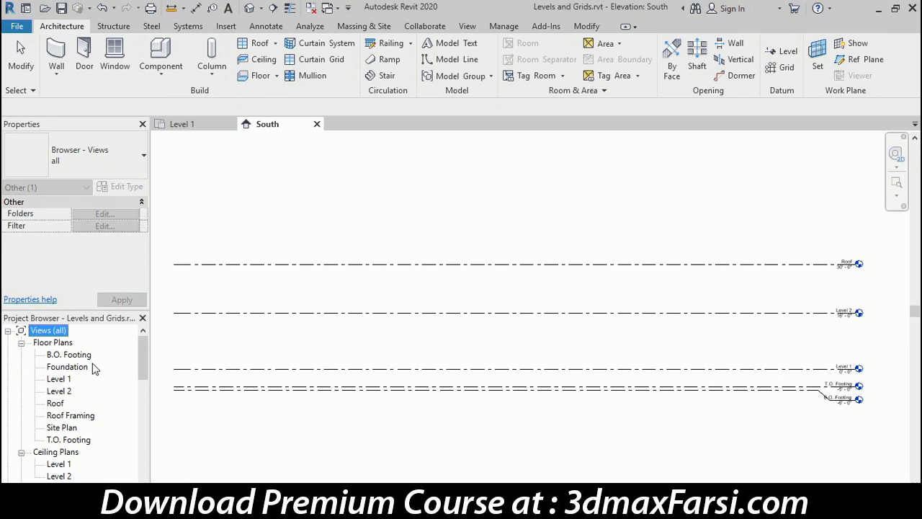
left_click(366, 240)
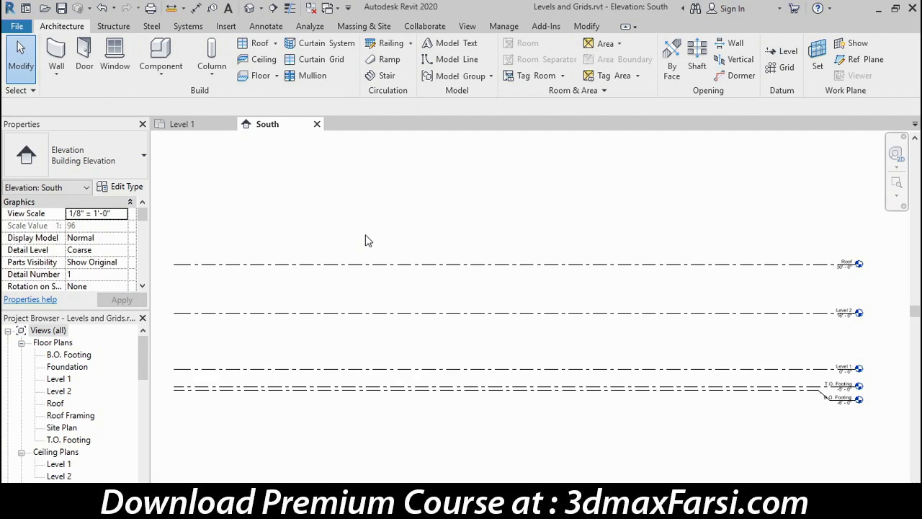
Start the Level tool and review the plan view types it can create, discarding any change to the selection
left_click(781, 53)
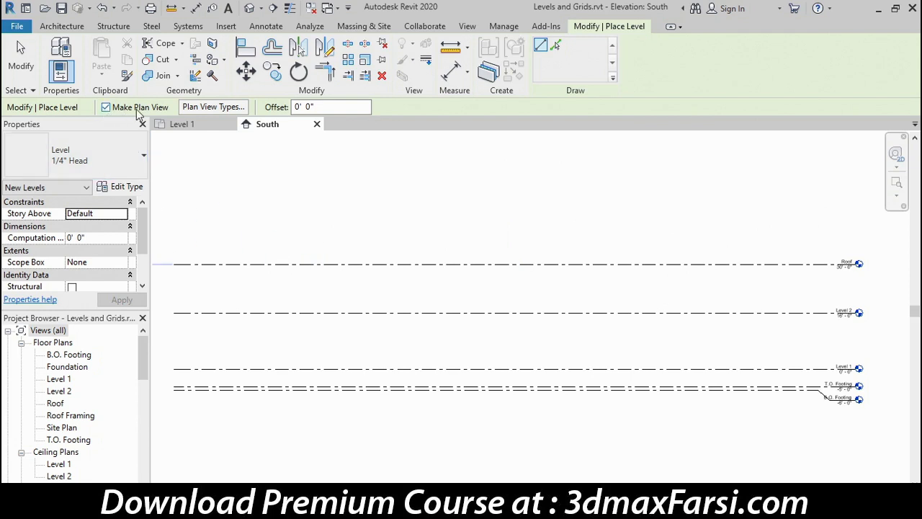
left_click(201, 108)
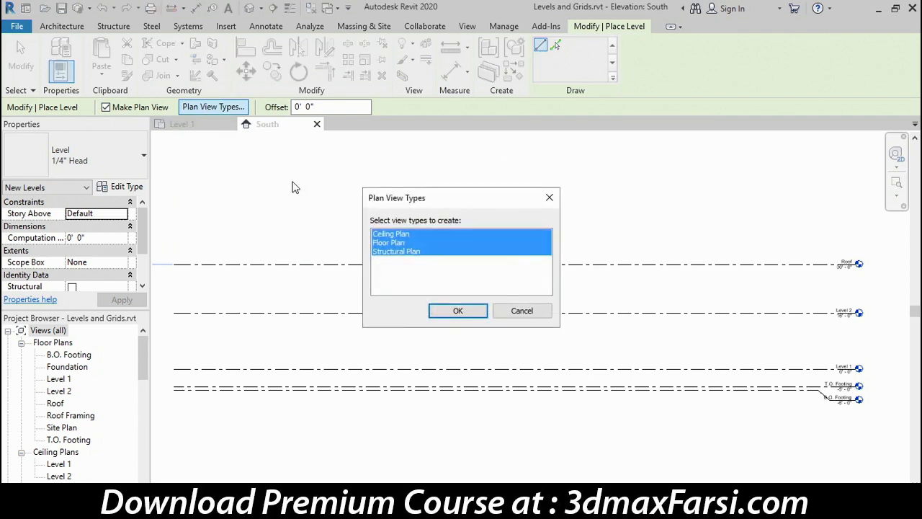
left_click(411, 251)
left_click(412, 245)
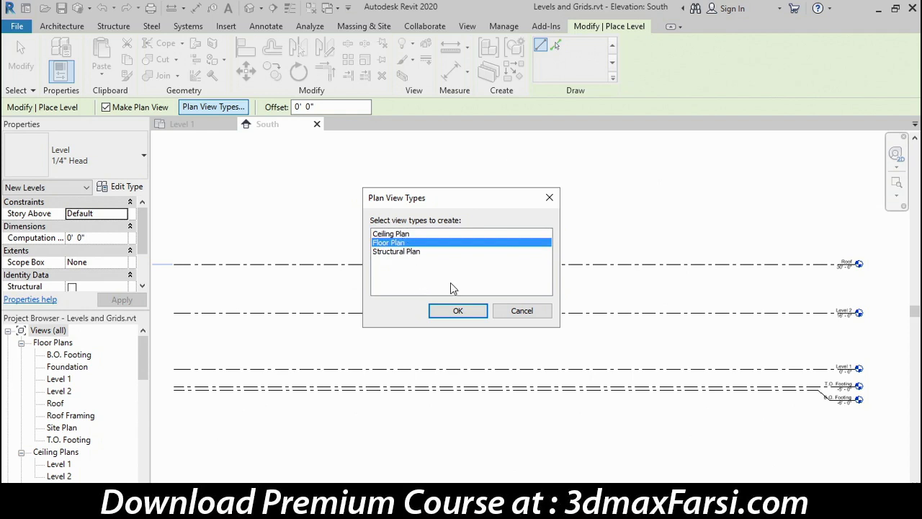
left_click(520, 311)
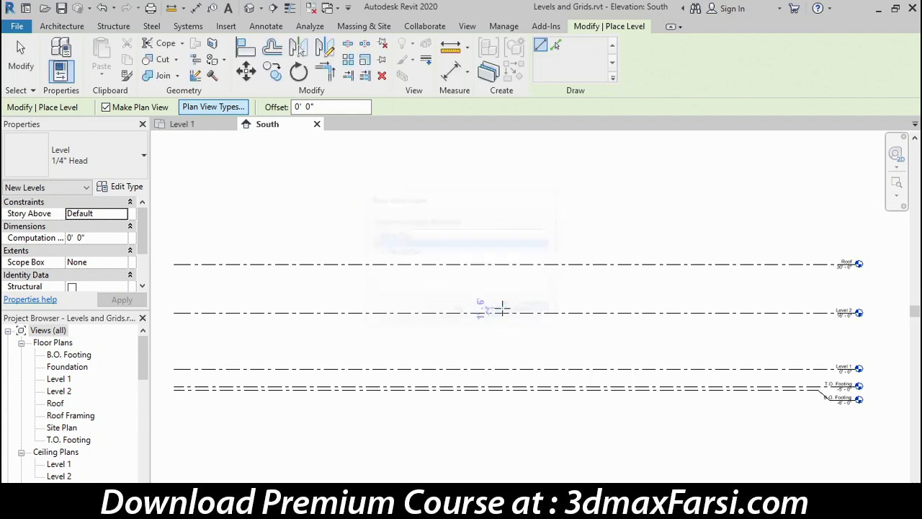
Draw a level without a plan view 3' above Roof, at elevation 33', aligned with the ends of the existing levels
left_click(106, 107)
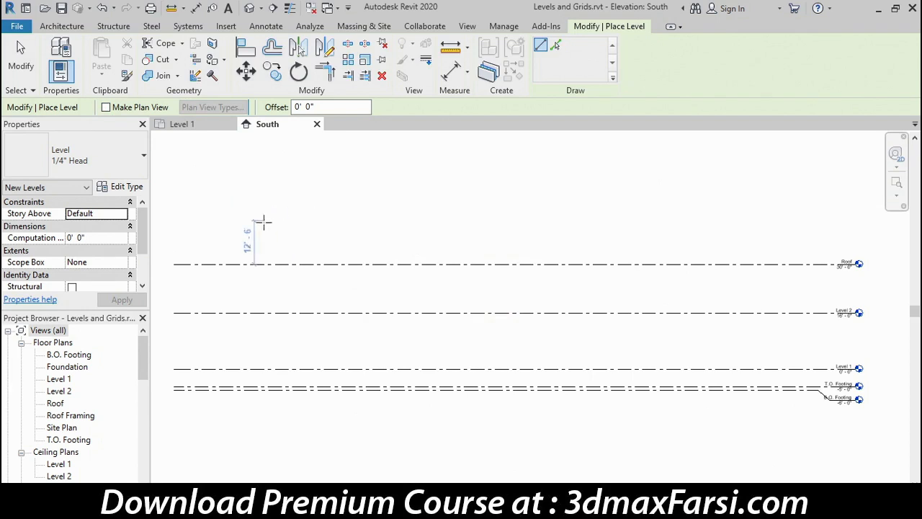
left_click(175, 254)
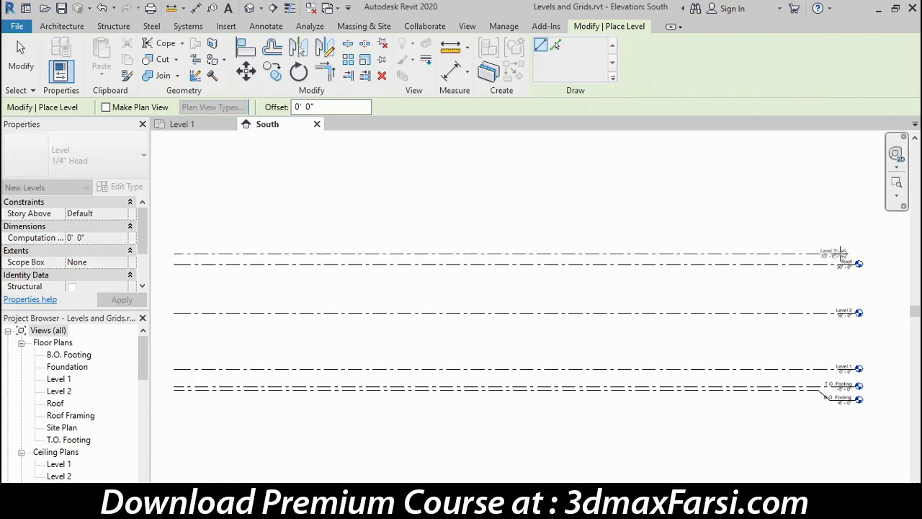
left_click(857, 254)
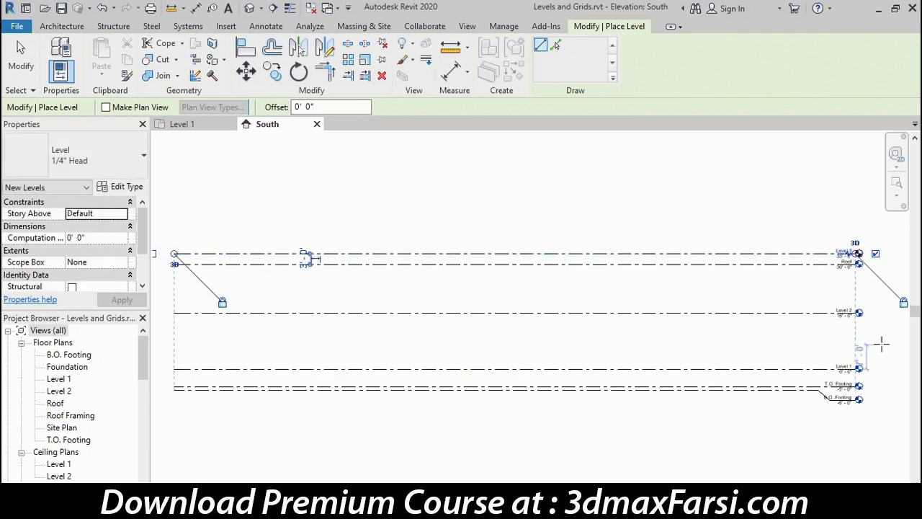
left_click(20, 54)
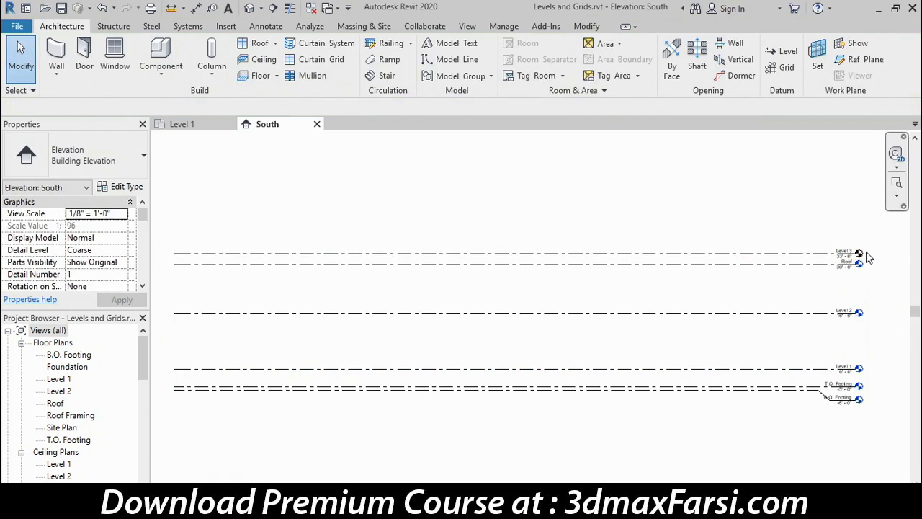
Rename the new 33' level above Roof as Parapet
scroll(870, 257, "up", 5)
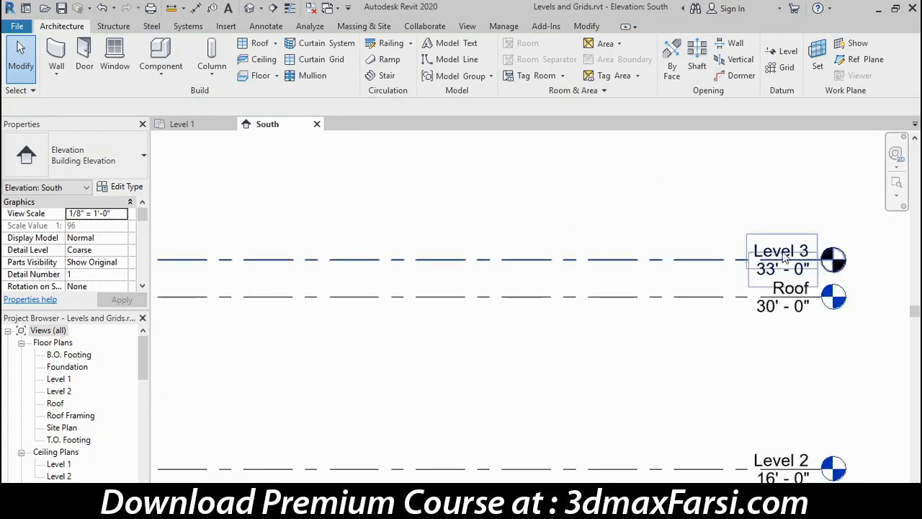
left_click(825, 259)
left_click(760, 254)
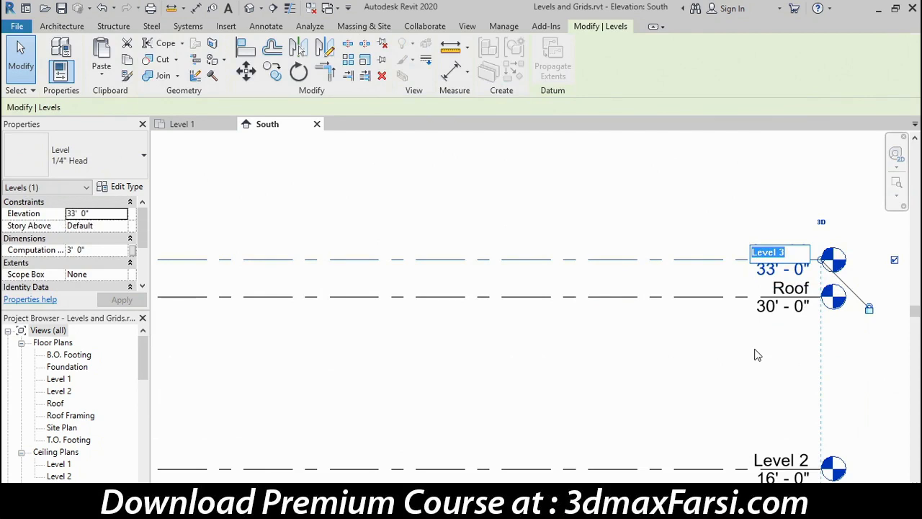
type("Parapet")
key("Return")
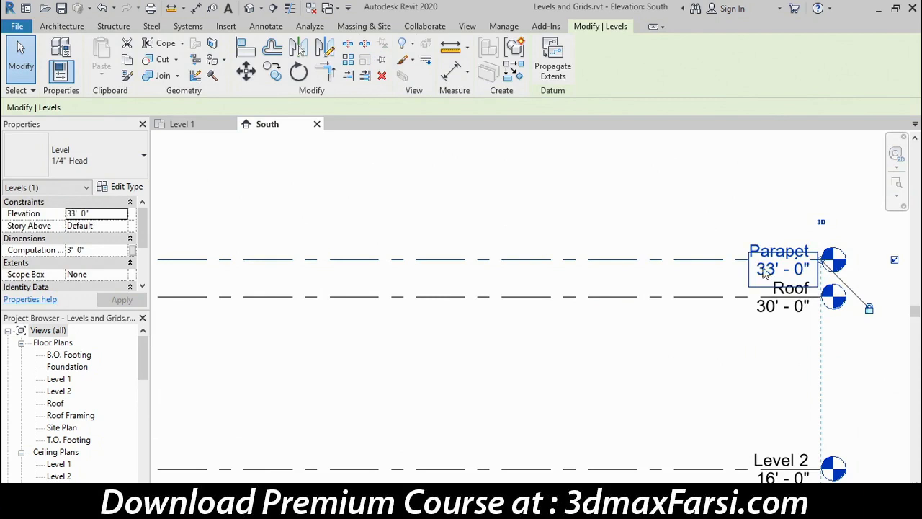
left_click(693, 355)
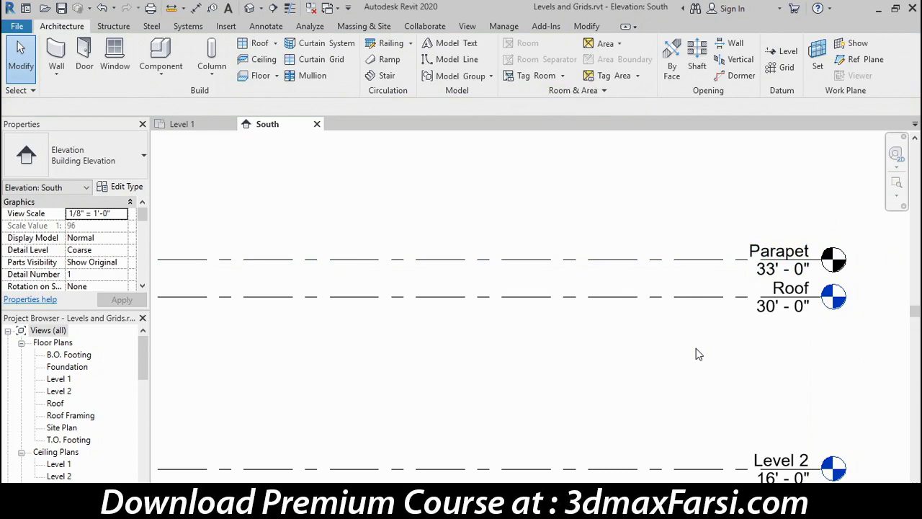
Switch to the Level 1 floor plan and draw two vertical grid lines 24' apart with their ends aligned
left_click(51, 346)
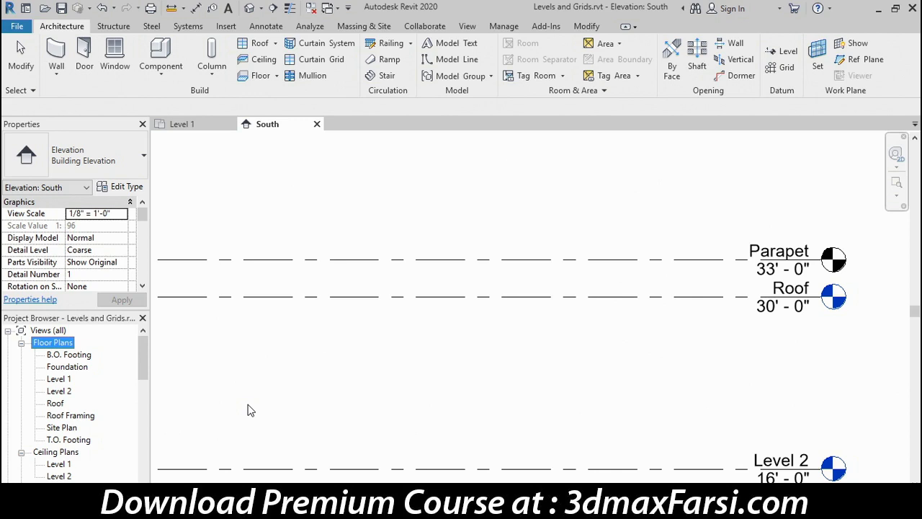
left_click(183, 124)
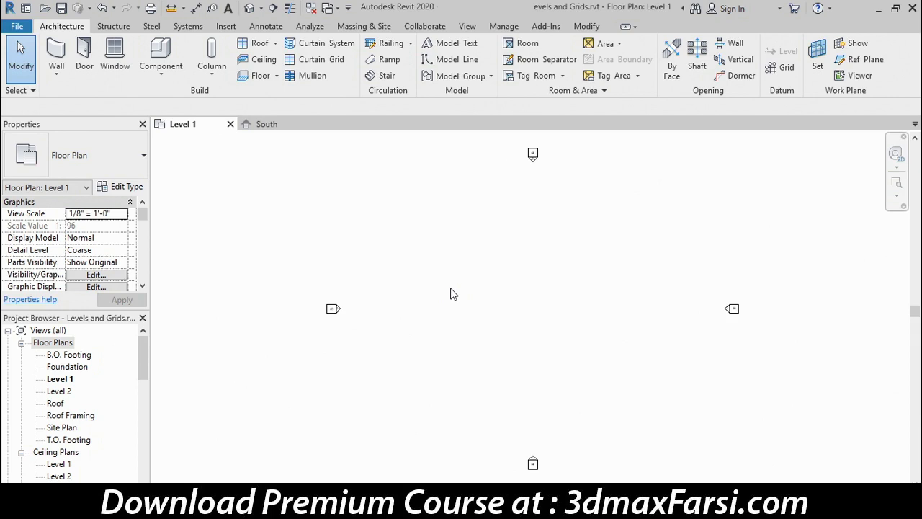
left_click(782, 69)
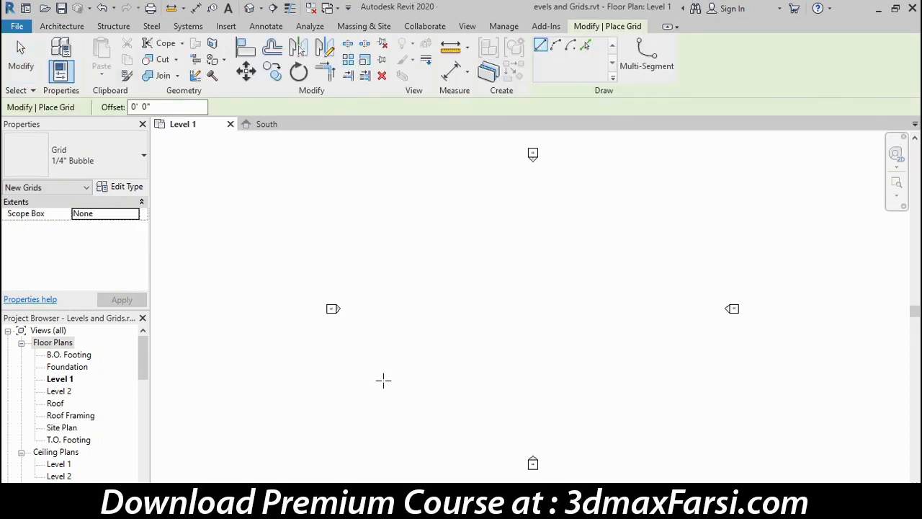
left_click(383, 380)
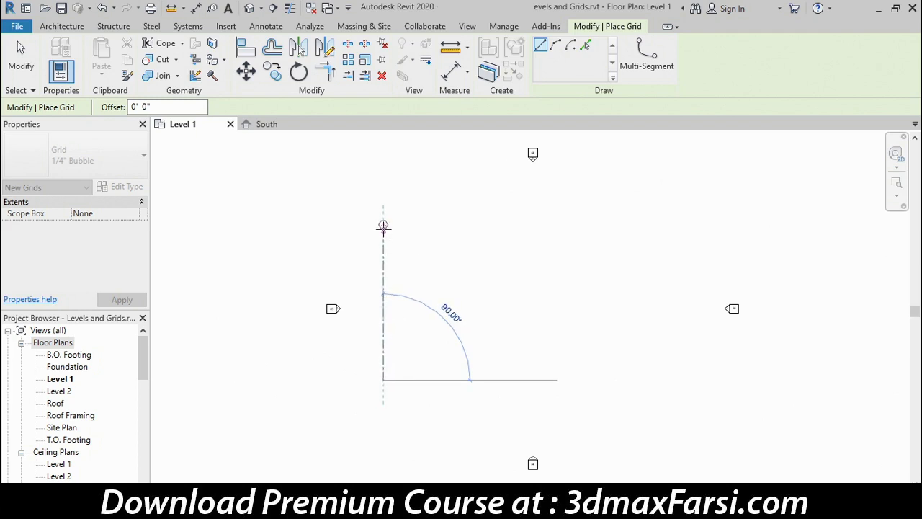
left_click(383, 221)
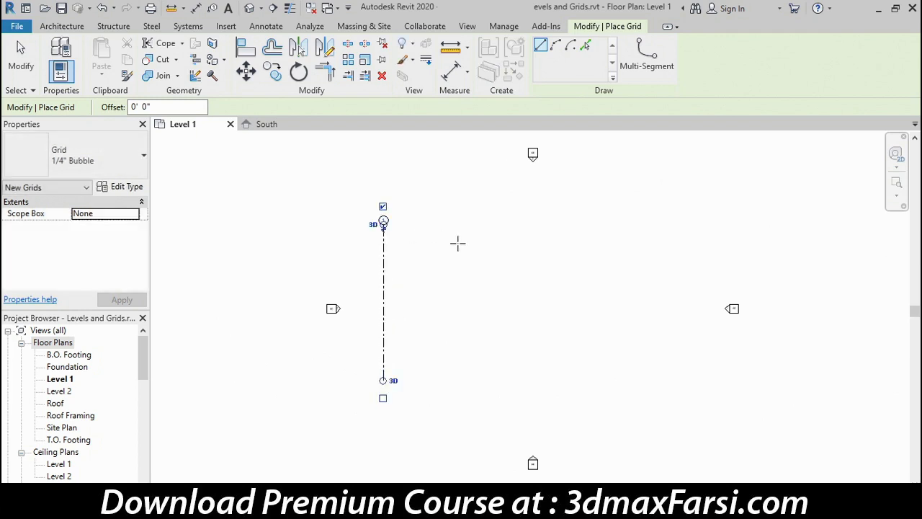
left_click(438, 380)
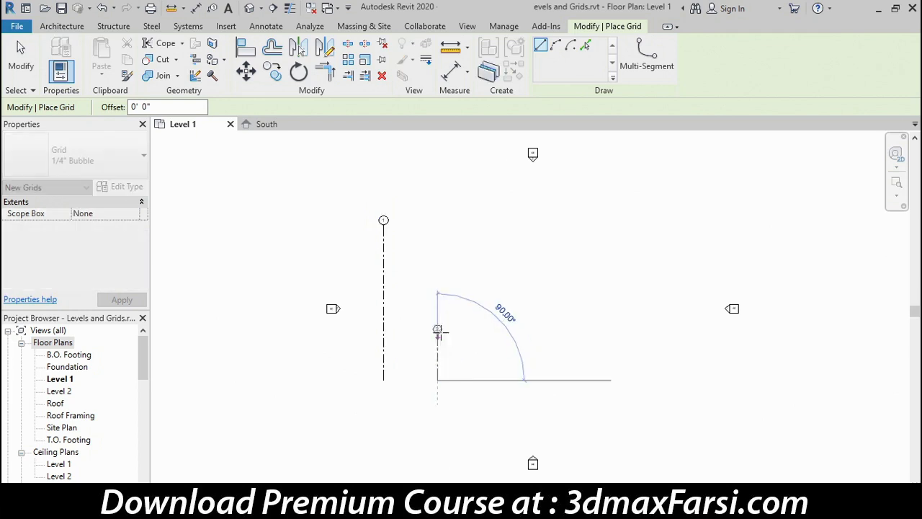
left_click(438, 224)
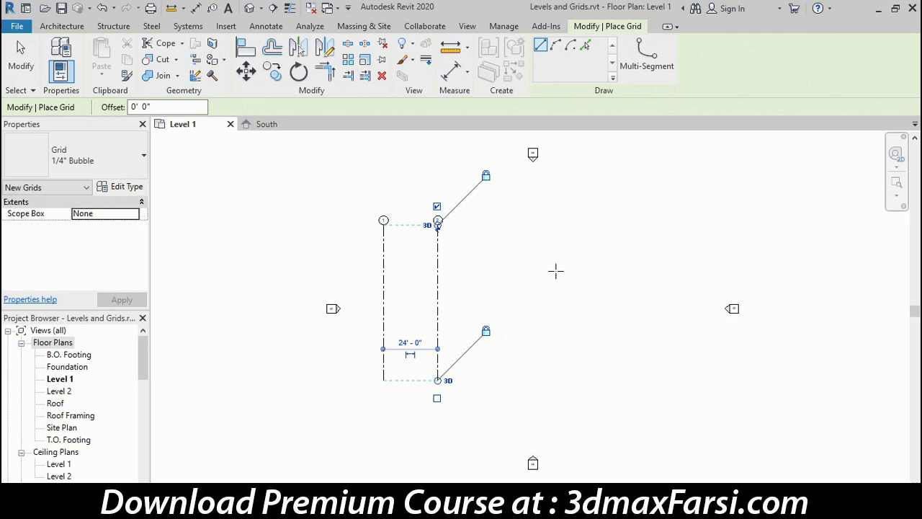
Open the spacing dimension between grids 1 and 2 for editing and leave the Grid tool without entering a value
left_click(401, 340)
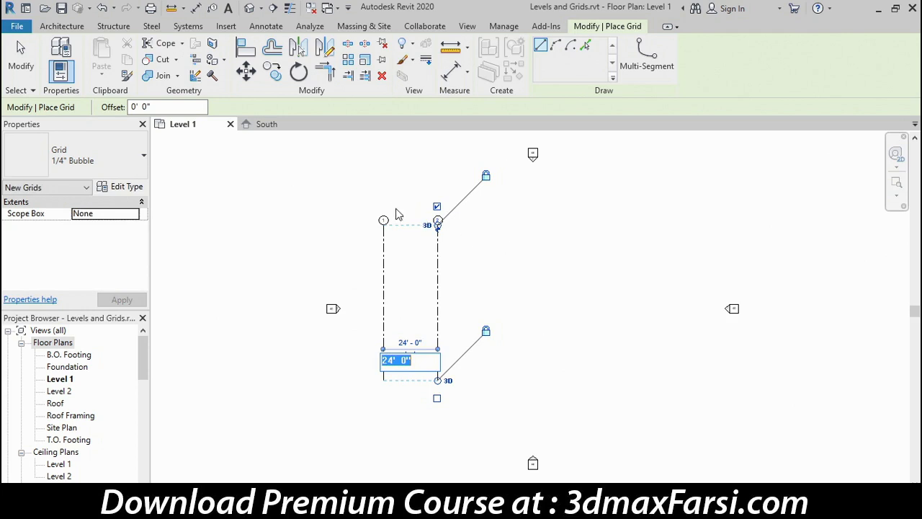
scroll(406, 219, "up", 3)
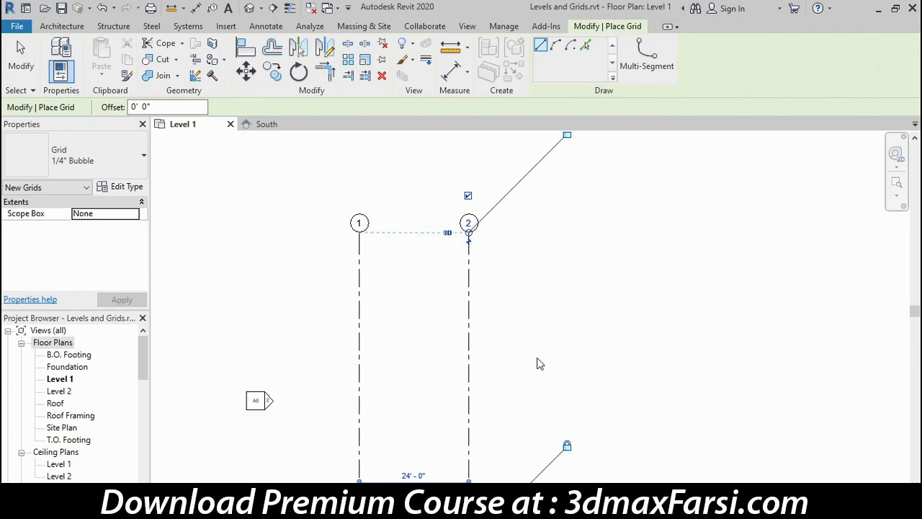
middle_click_drag(628, 403, 464, 334)
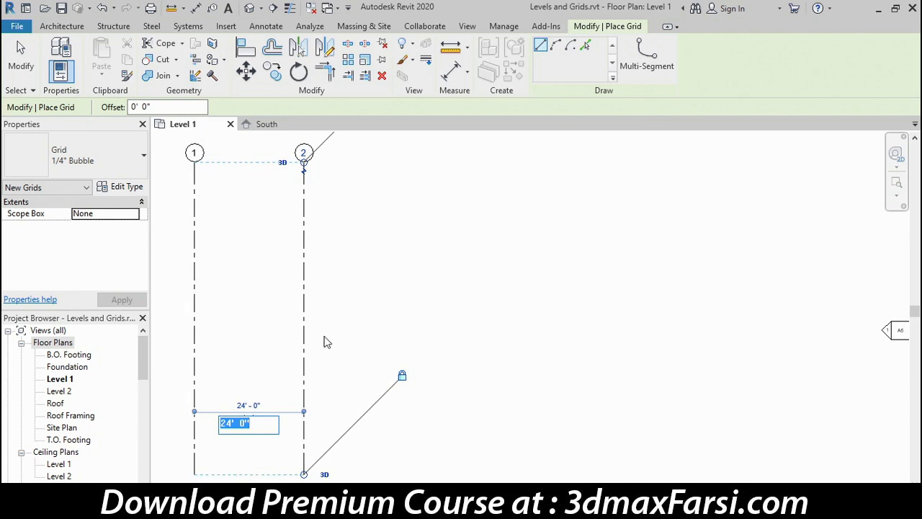
left_click(27, 59)
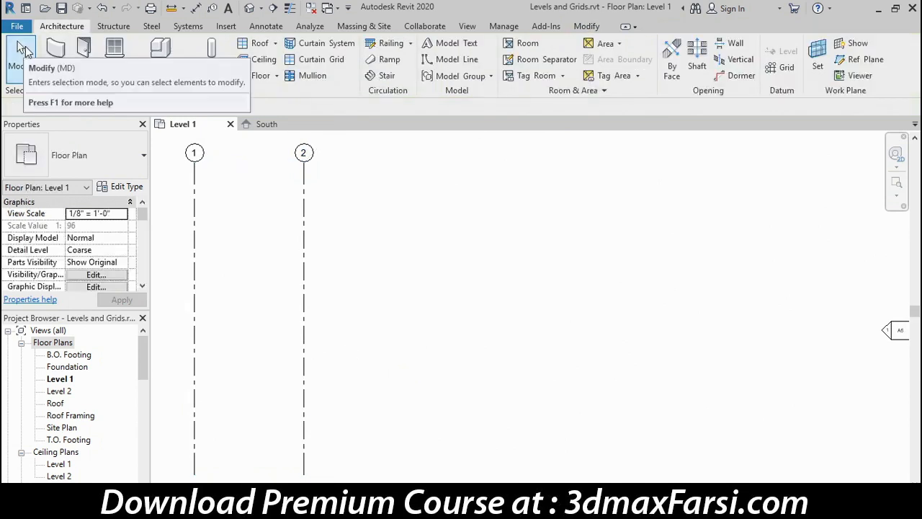
Draw four more vertical grid lines beyond grid 2 at 24' spacing, aligned with the ends of the existing grids
left_click(787, 67)
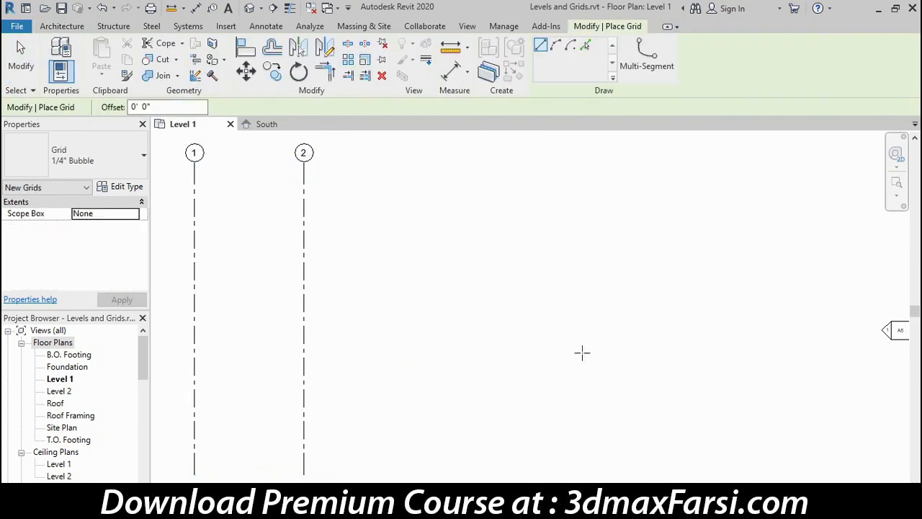
left_click(412, 473)
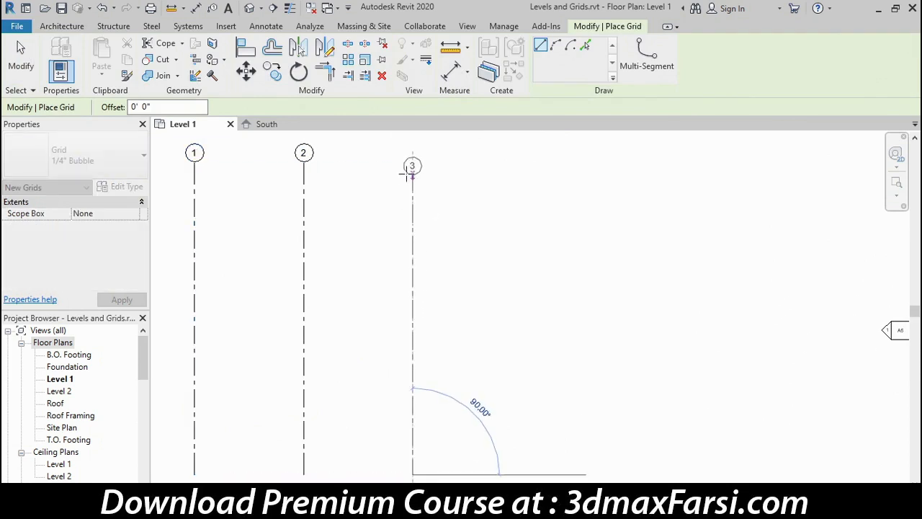
left_click(412, 163)
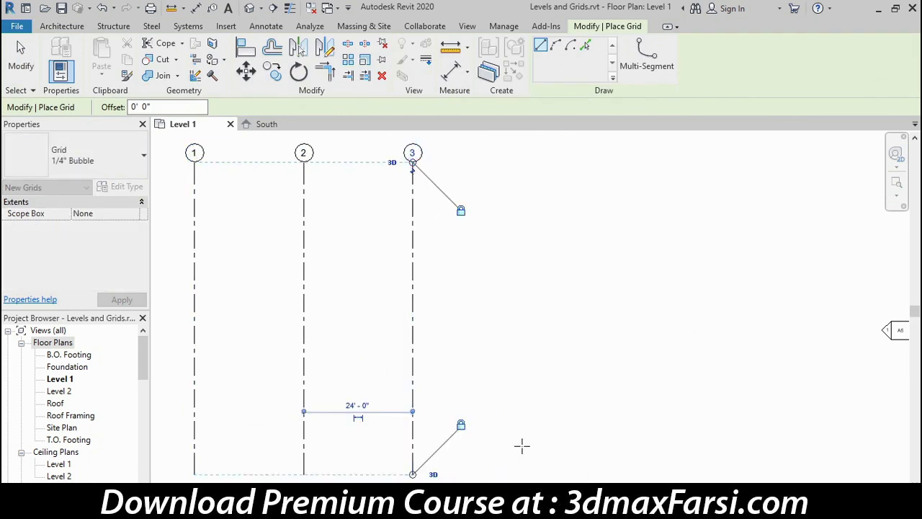
left_click(521, 473)
left_click(521, 163)
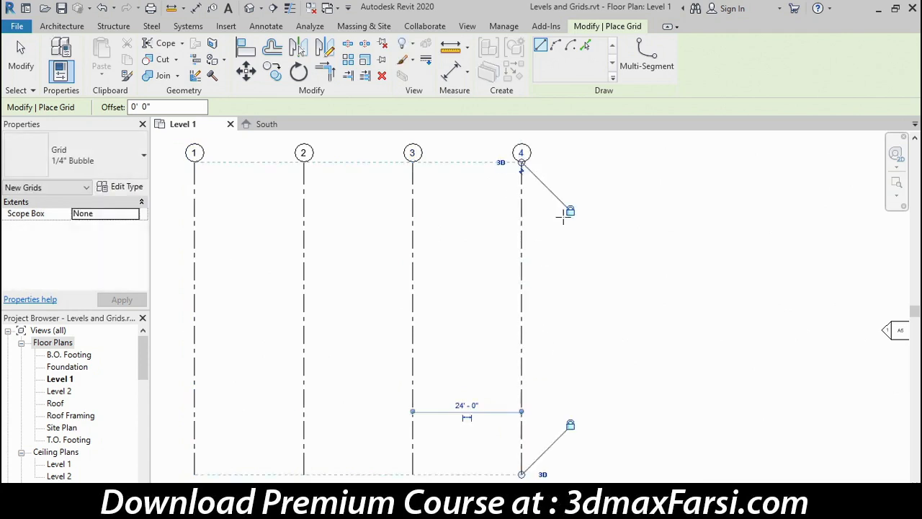
left_click(631, 473)
left_click(631, 162)
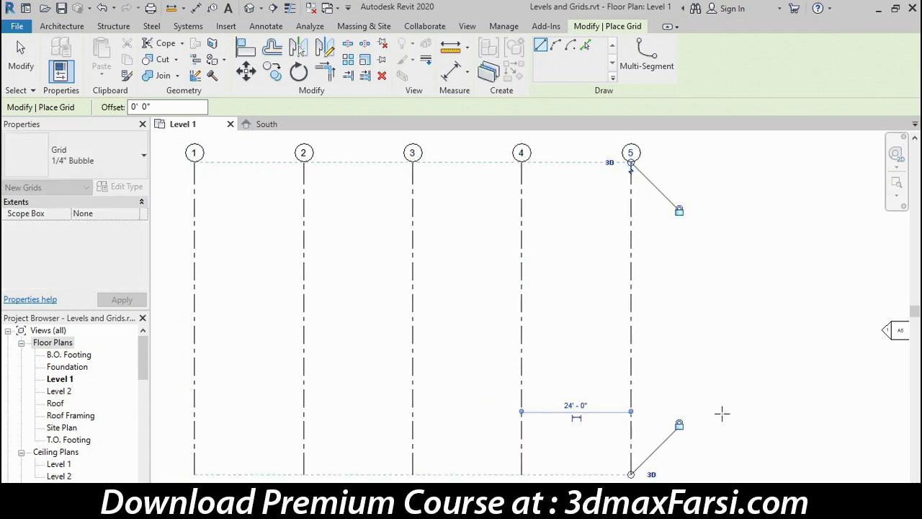
left_click(739, 474)
left_click(740, 163)
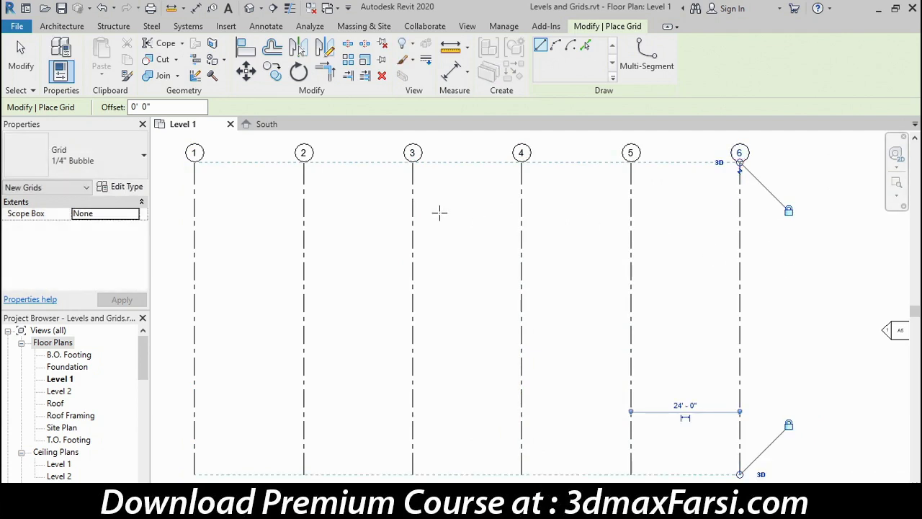
Draw a horizontal grid line across all six vertical grids just below their bubbles and name it A
left_click(157, 183)
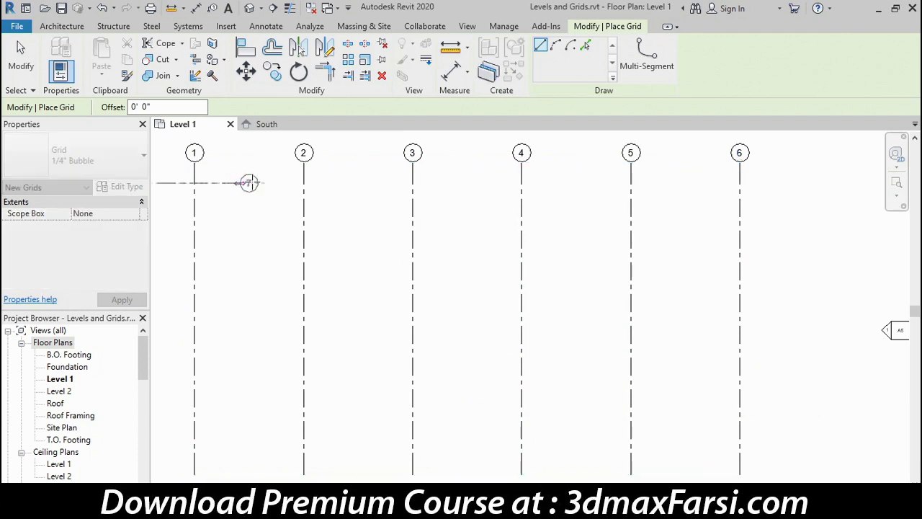
left_click(801, 183)
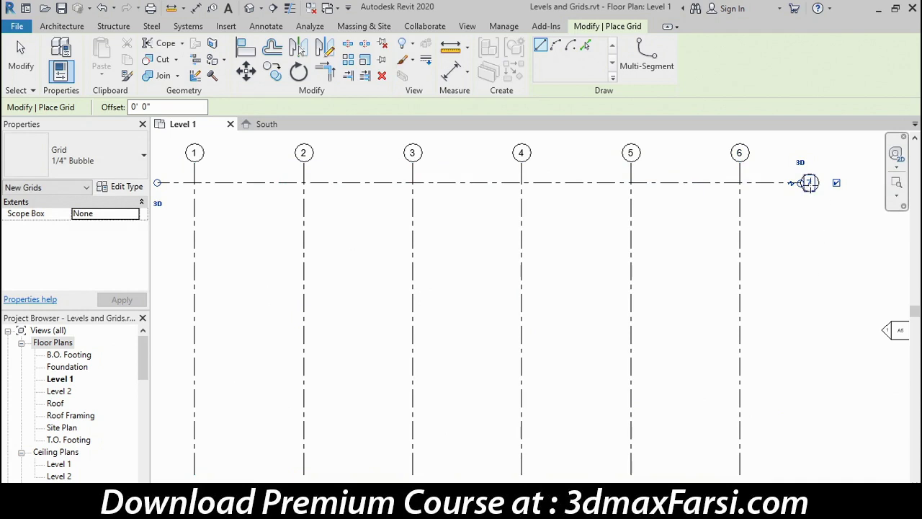
left_click(809, 182)
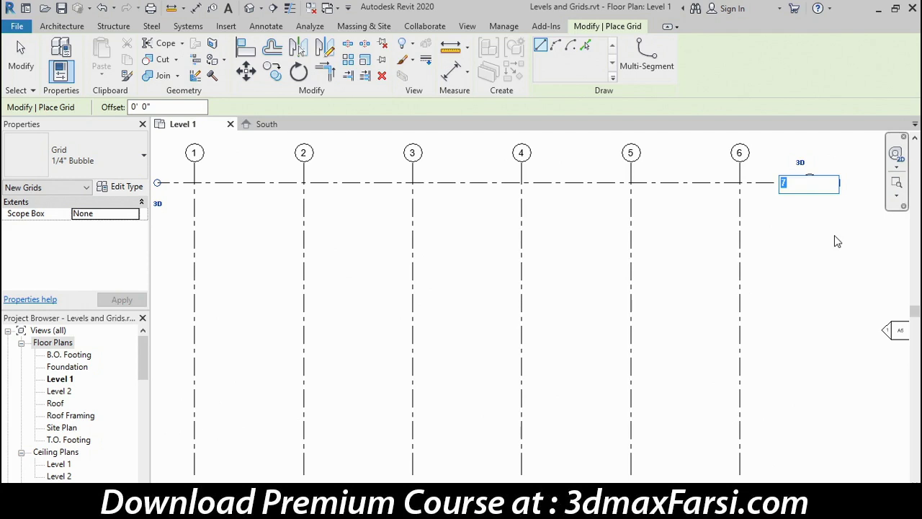
type("A")
left_click(834, 234)
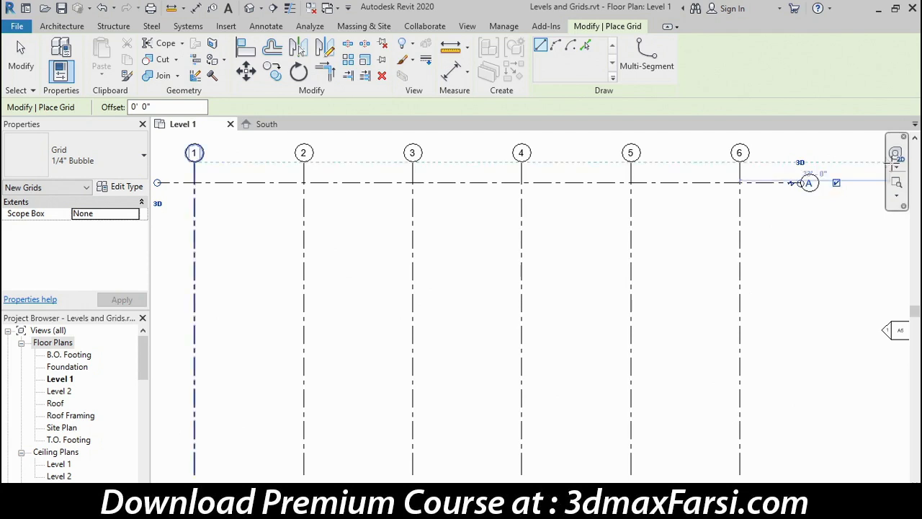
Draw a second horizontal grid line below grid A, aligned with its ends, and set their spacing to 24'
left_click(158, 266)
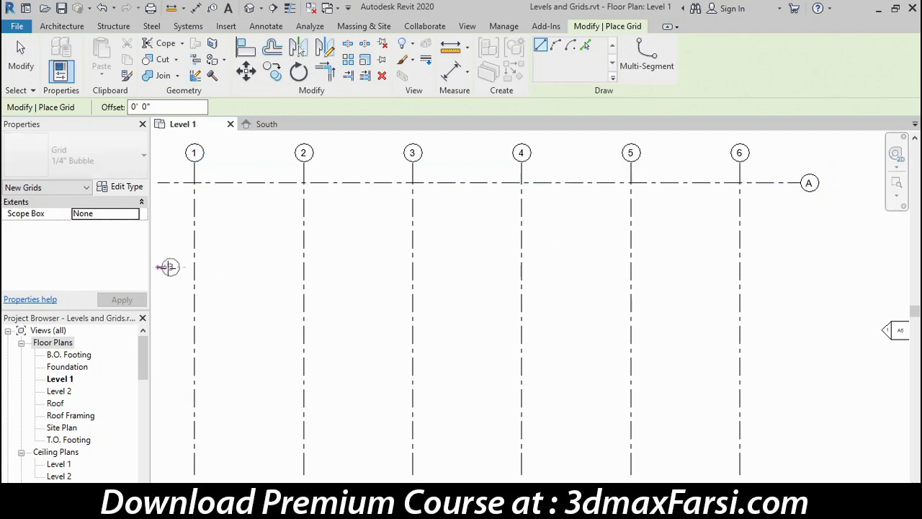
left_click(800, 266)
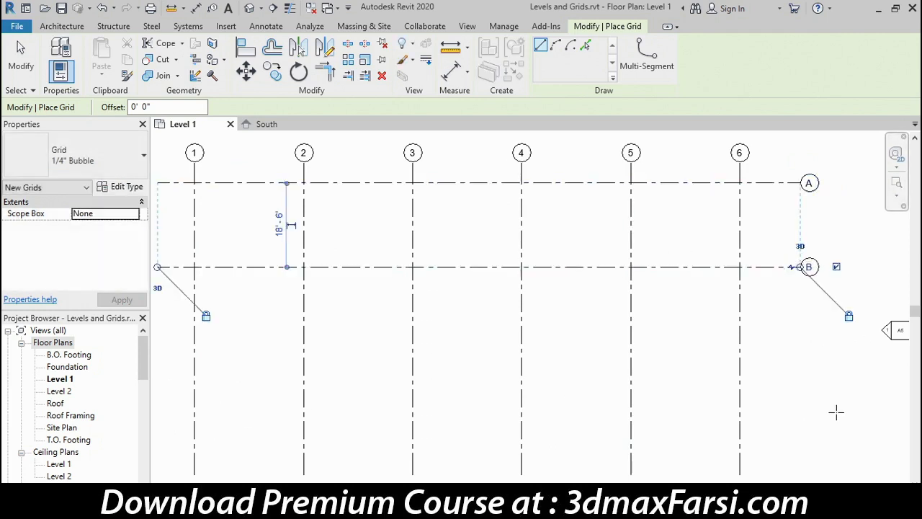
left_click(279, 223)
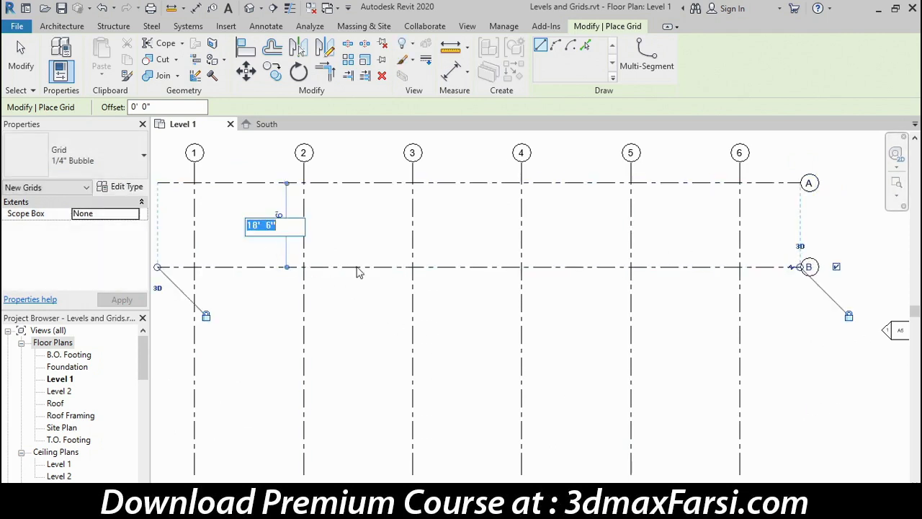
type("24")
key("Return")
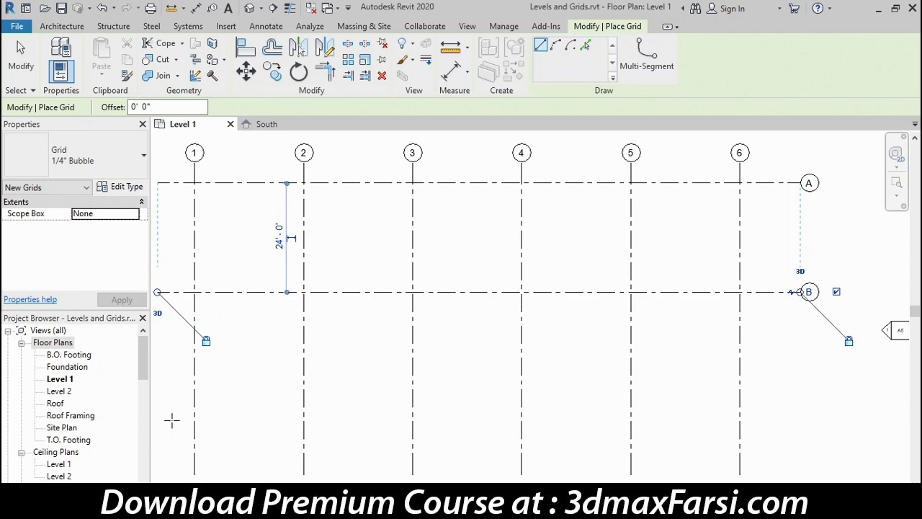
Draw a third horizontal grid line below grid B, aligned with its ends, and set their spacing to 28'
left_click(157, 393)
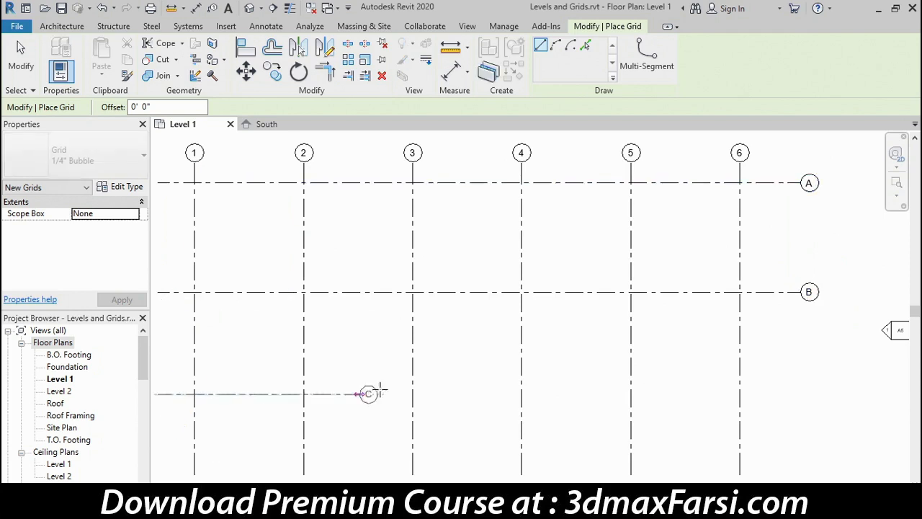
left_click(800, 393)
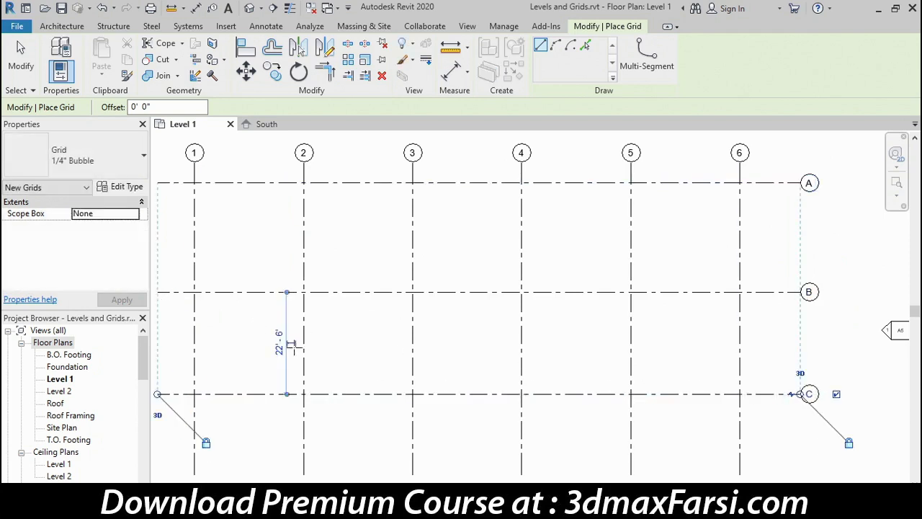
left_click(280, 350)
type("28")
key("Return")
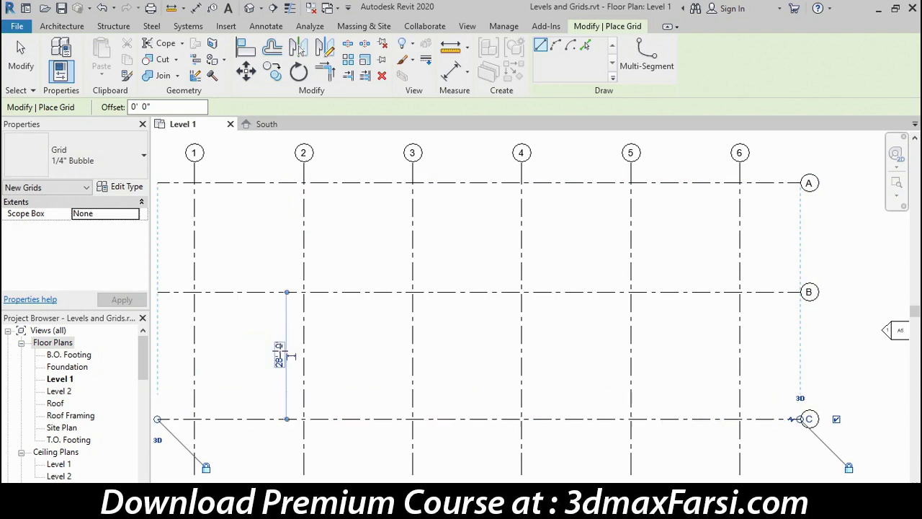
Draw a fourth horizontal grid line below grid C with aligned ends, set their spacing to 28' and end the Grid tool
middle_click_drag(348, 440, 384, 302)
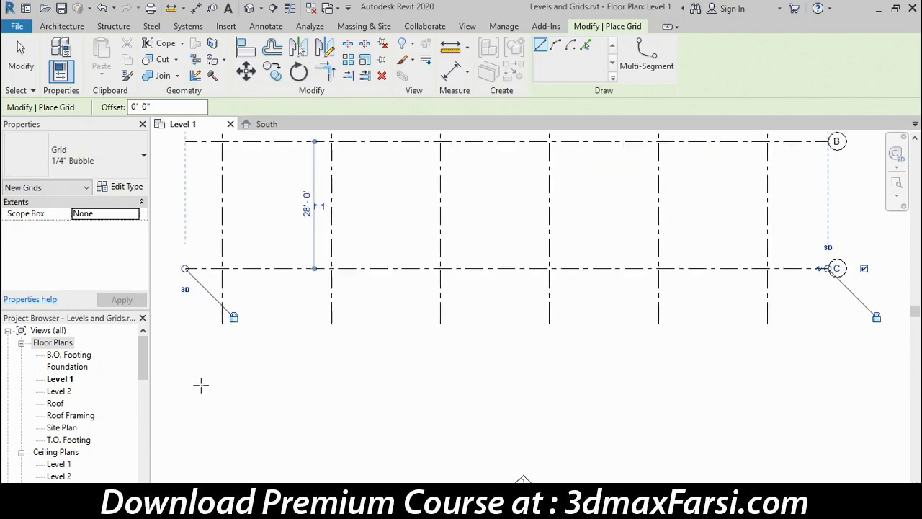
left_click(161, 391)
left_click(827, 395)
left_click(306, 326)
type("28")
key("Return")
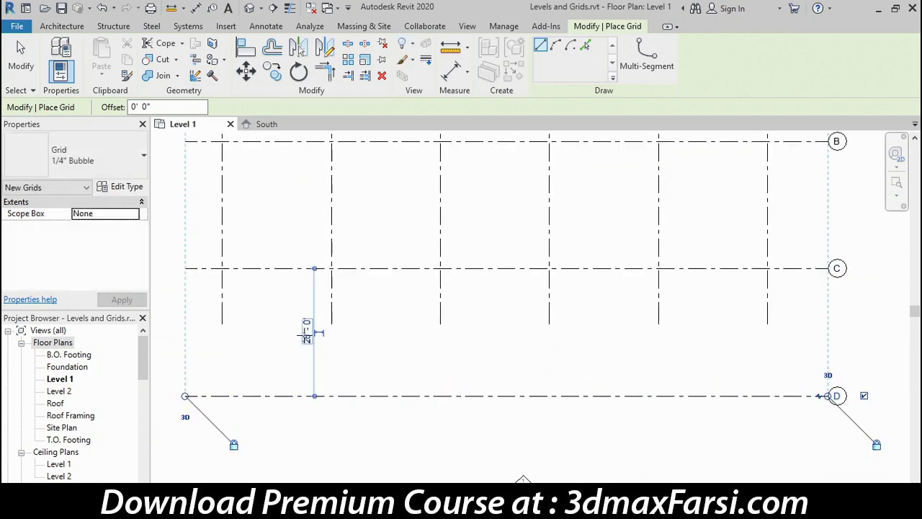
left_click(21, 56)
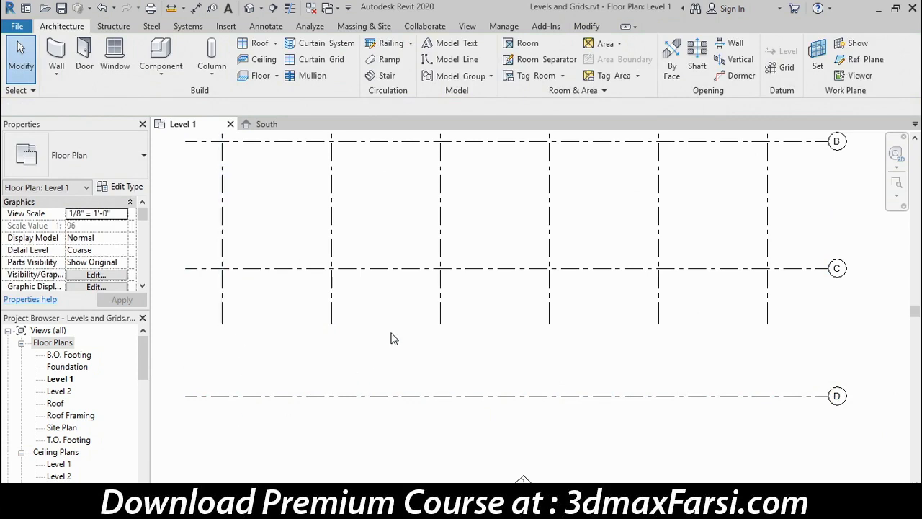
Extend the lower ends of the aligned vertical grids past grid D and fit the whole plan in the view
left_click(440, 301)
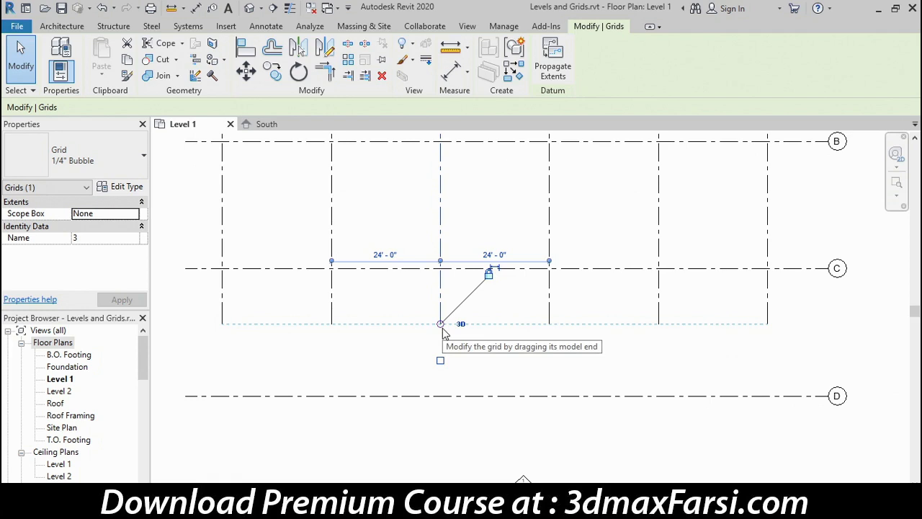
left_click_drag(443, 329, 440, 439)
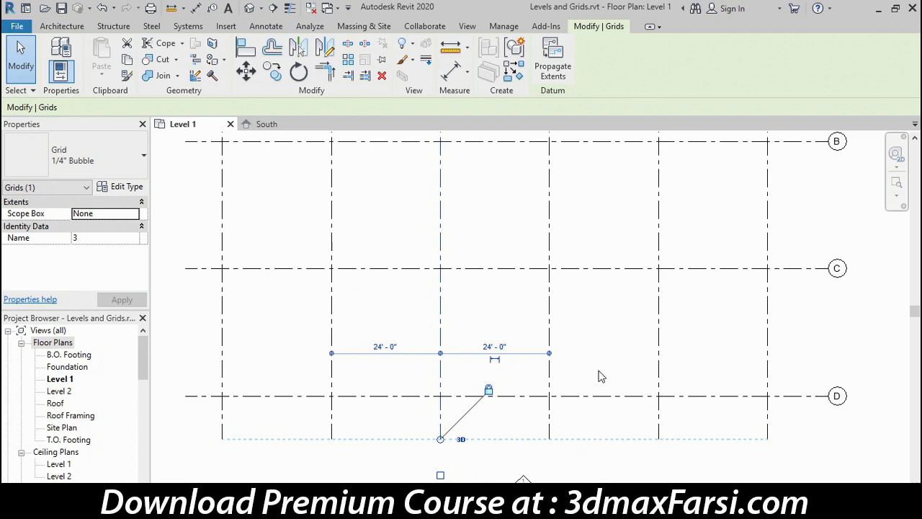
key("Escape")
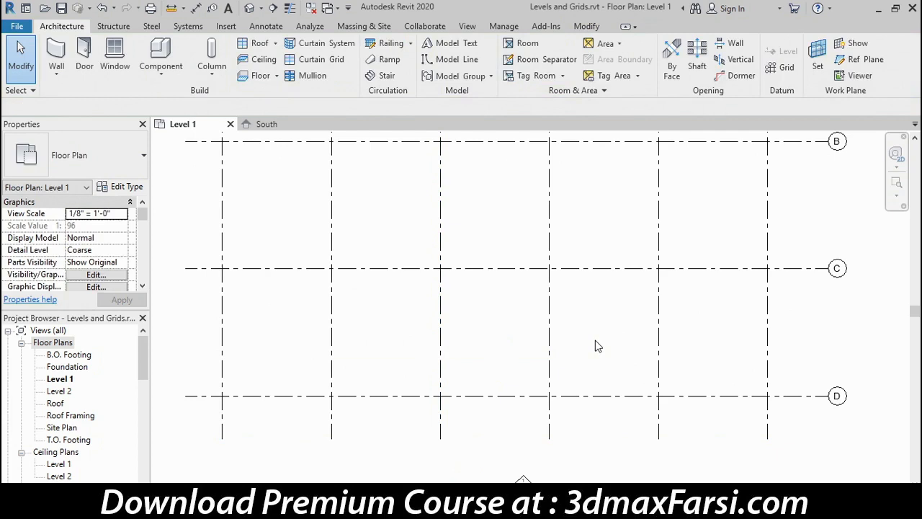
left_click(896, 195)
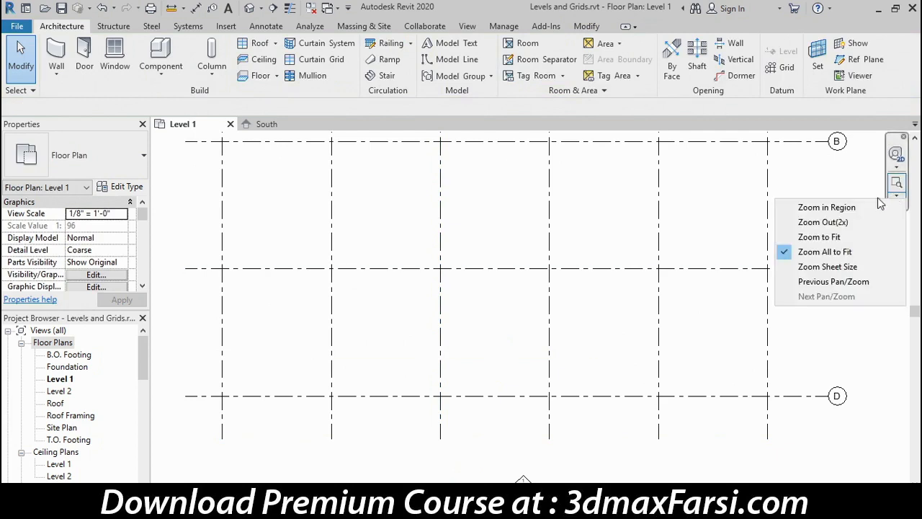
left_click(842, 237)
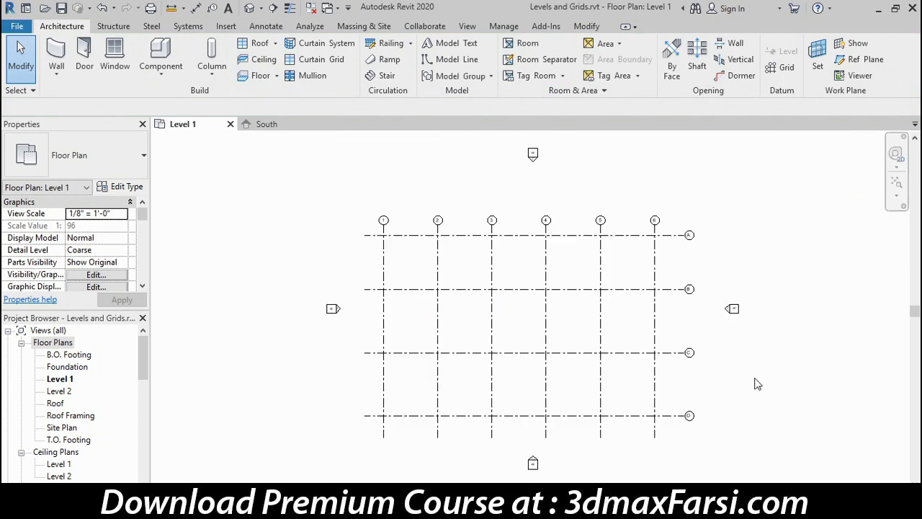